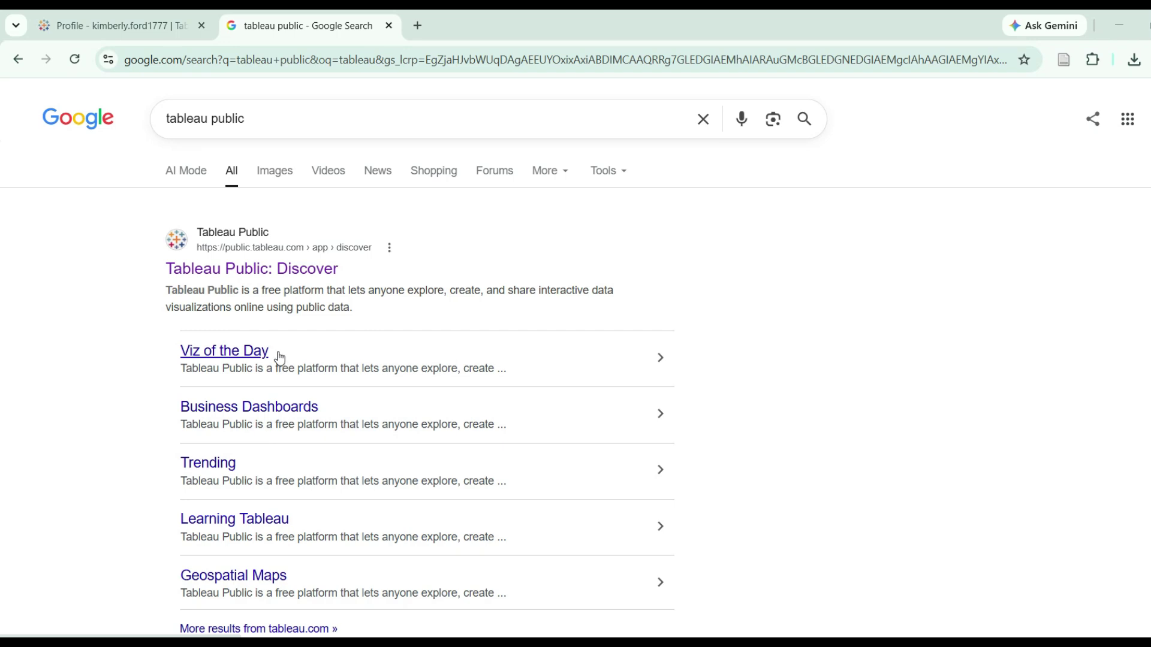
Open the Tableau Public Discover page from the search results and sign out of the current account
{"action": "left_click", "coordinate": [262, 271]}
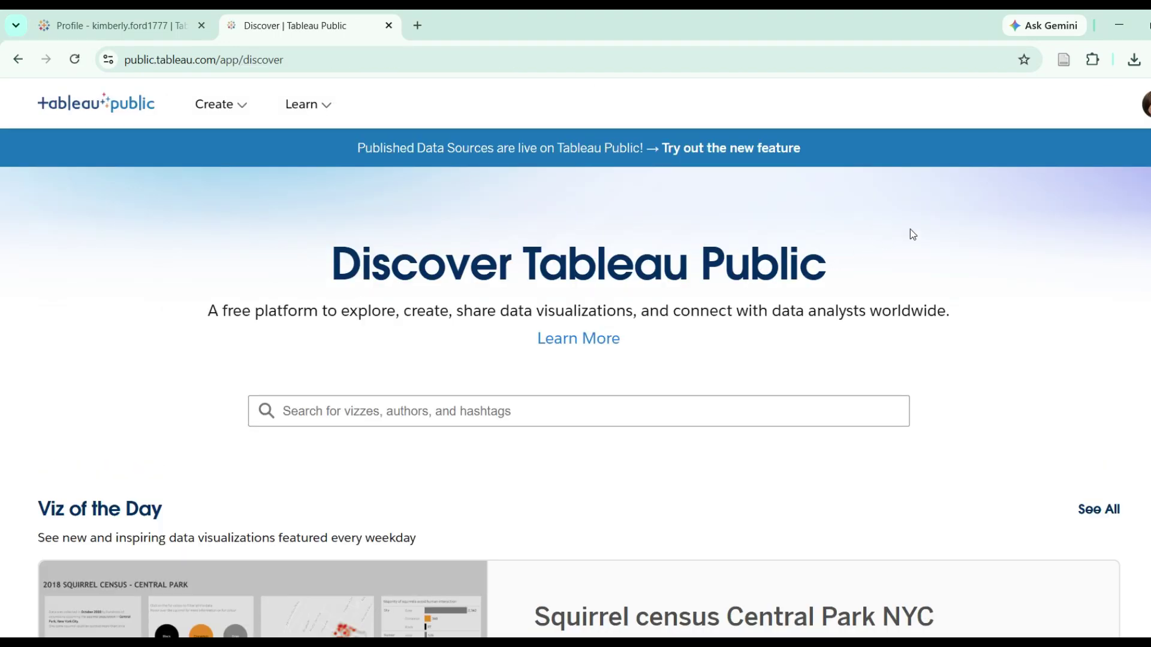
{"action": "scroll", "coordinate": [997, 413], "scroll_direction": "down", "scroll_amount": 3}
{"action": "scroll", "coordinate": [998, 413], "scroll_direction": "up", "scroll_amount": 3}
{"action": "left_click", "coordinate": [1144, 104]}
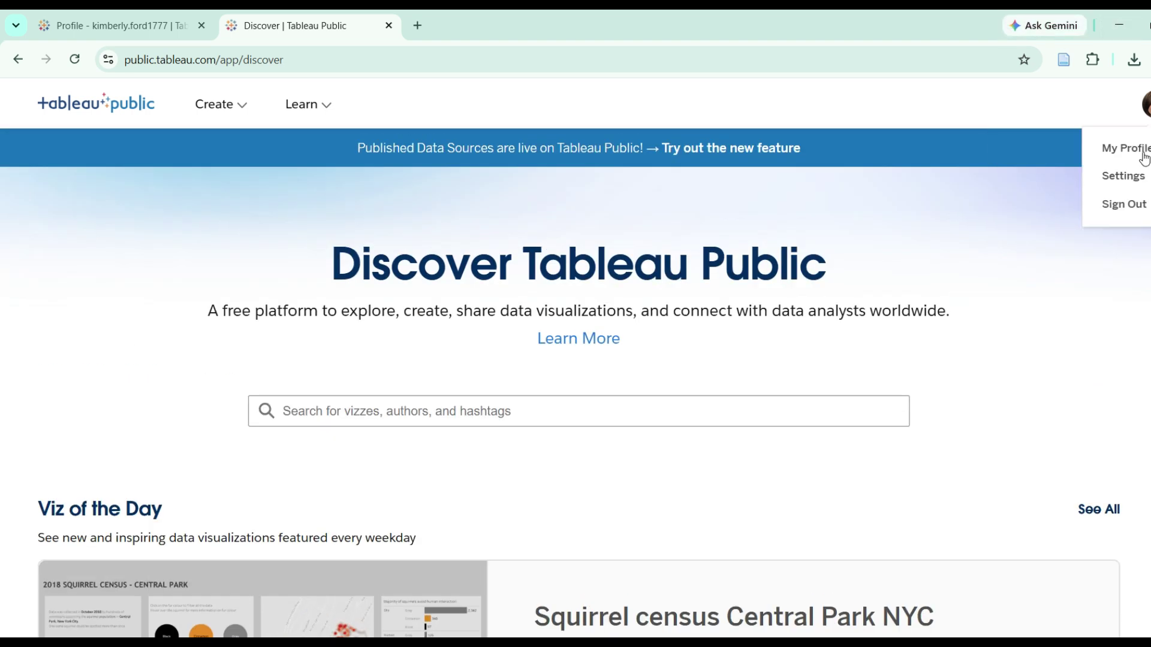
{"action": "left_click", "coordinate": [1132, 204]}
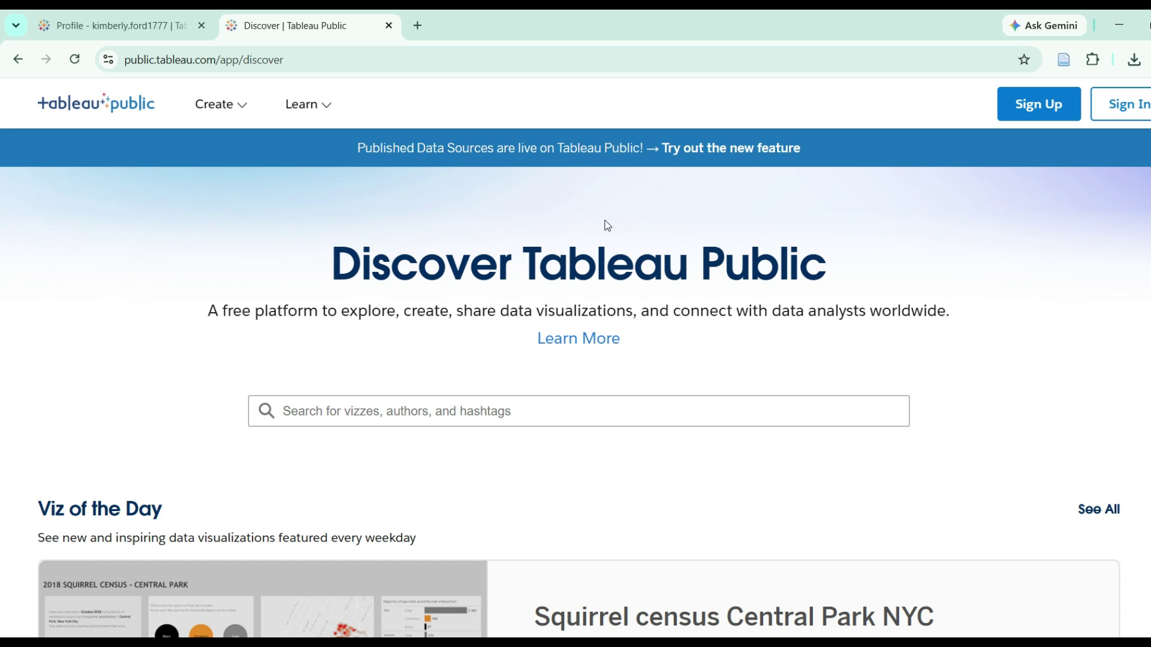
Open the account sign-up form, review its fields and password requirements, and close that page
{"action": "left_click", "coordinate": [1037, 106]}
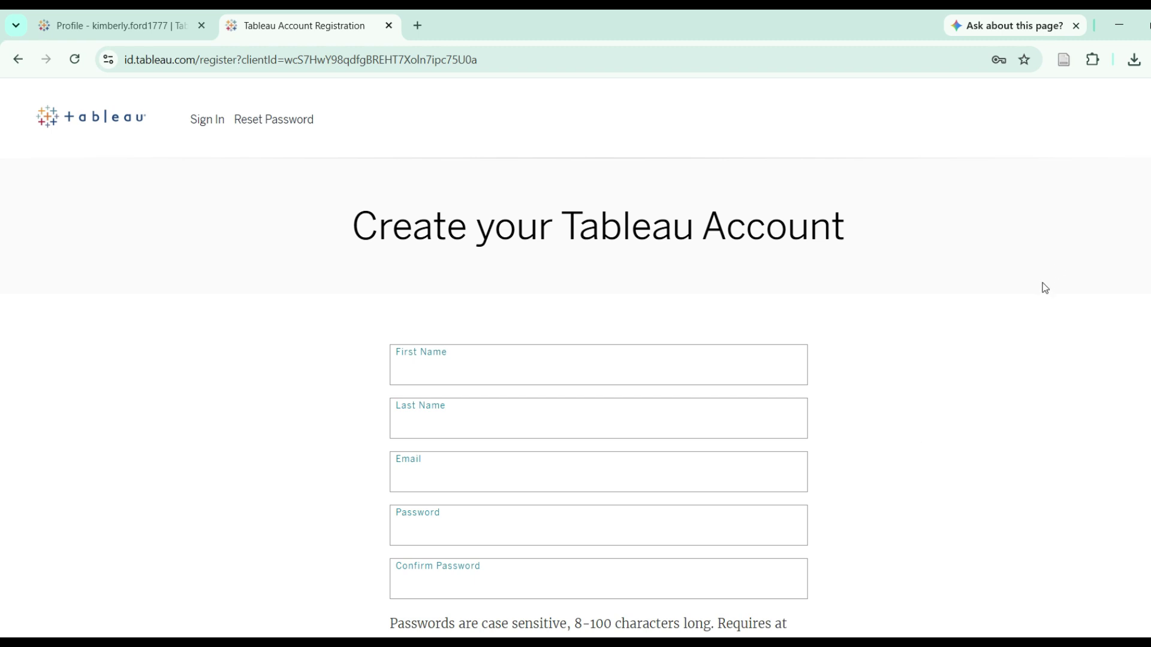
{"action": "scroll", "coordinate": [935, 333], "scroll_direction": "down", "scroll_amount": 5}
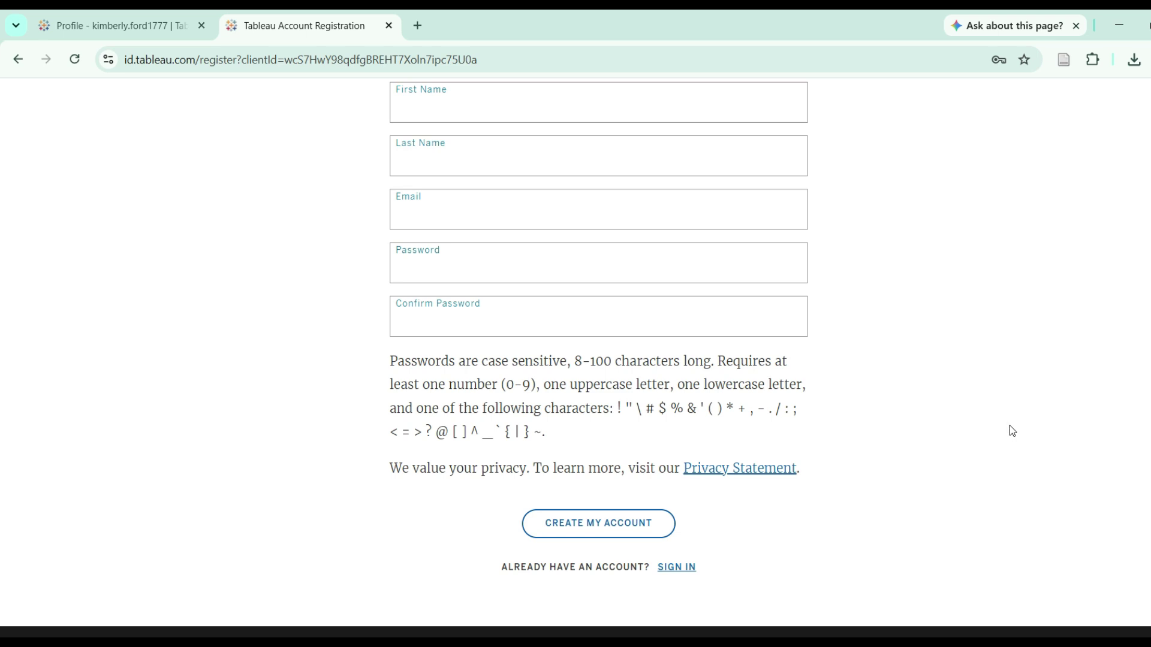
{"action": "left_click", "coordinate": [390, 26]}
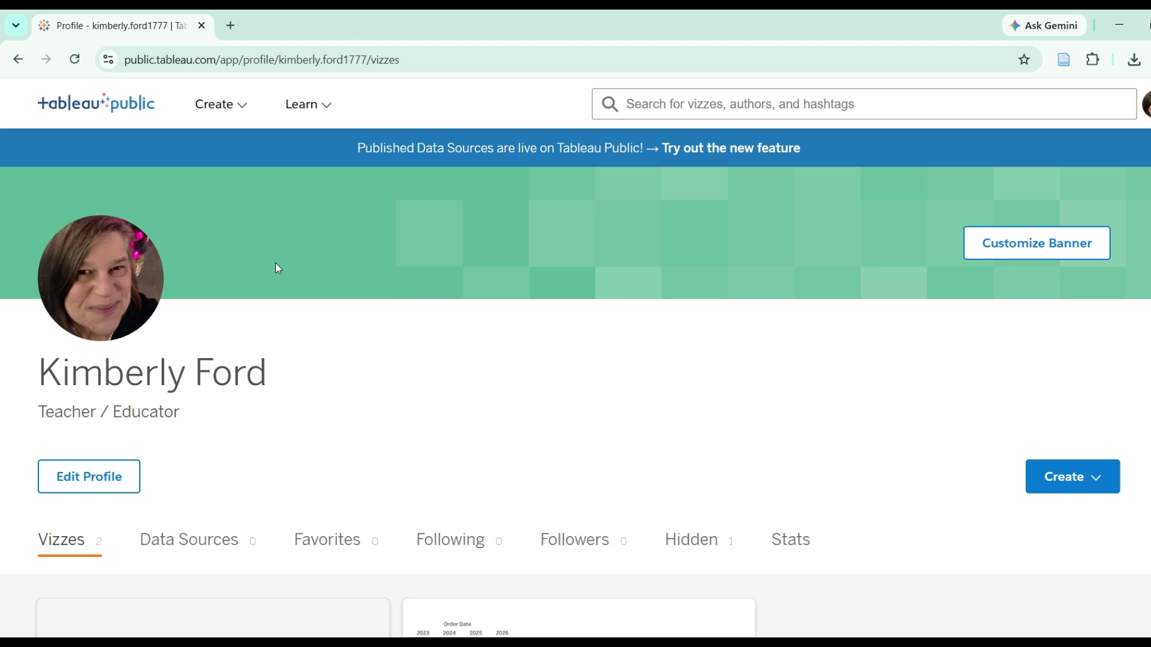
Try to start a new web authoring workbook from the profile page and return to the profile
{"action": "left_click", "coordinate": [241, 109]}
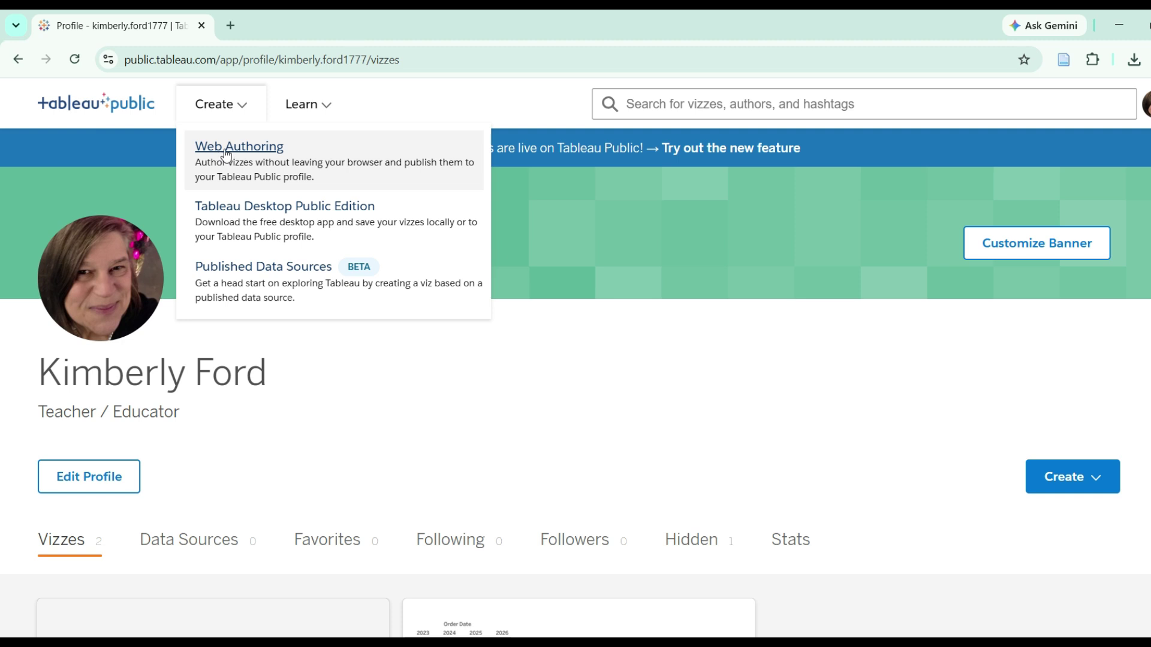
{"action": "left_click", "coordinate": [221, 159]}
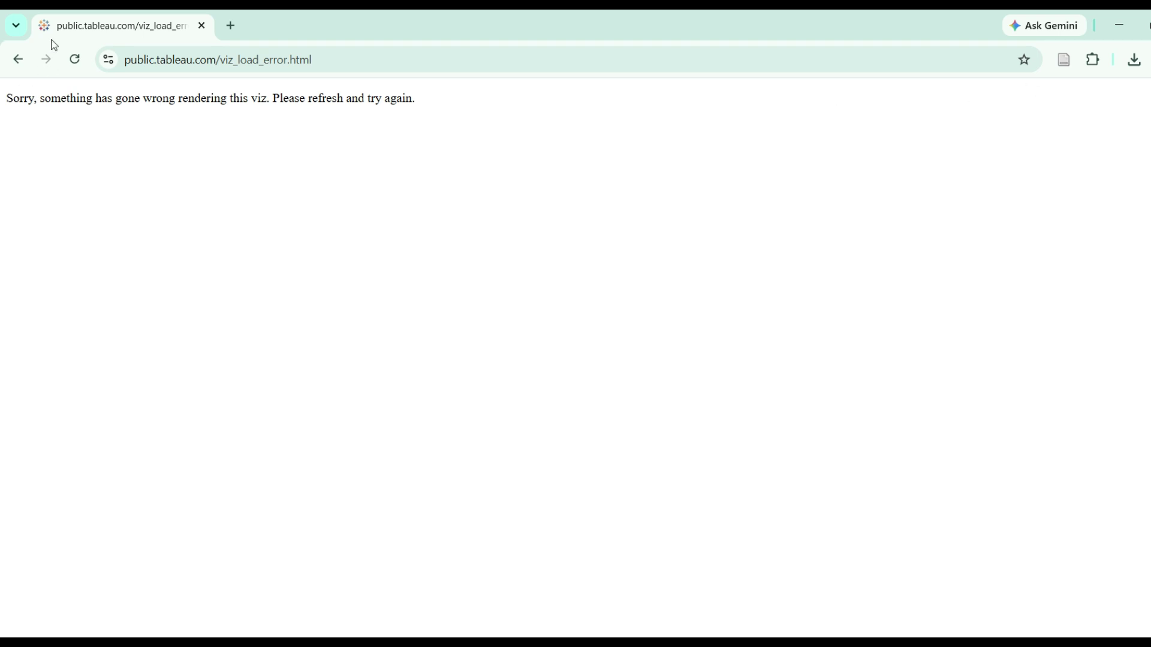
{"action": "left_click", "coordinate": [27, 65]}
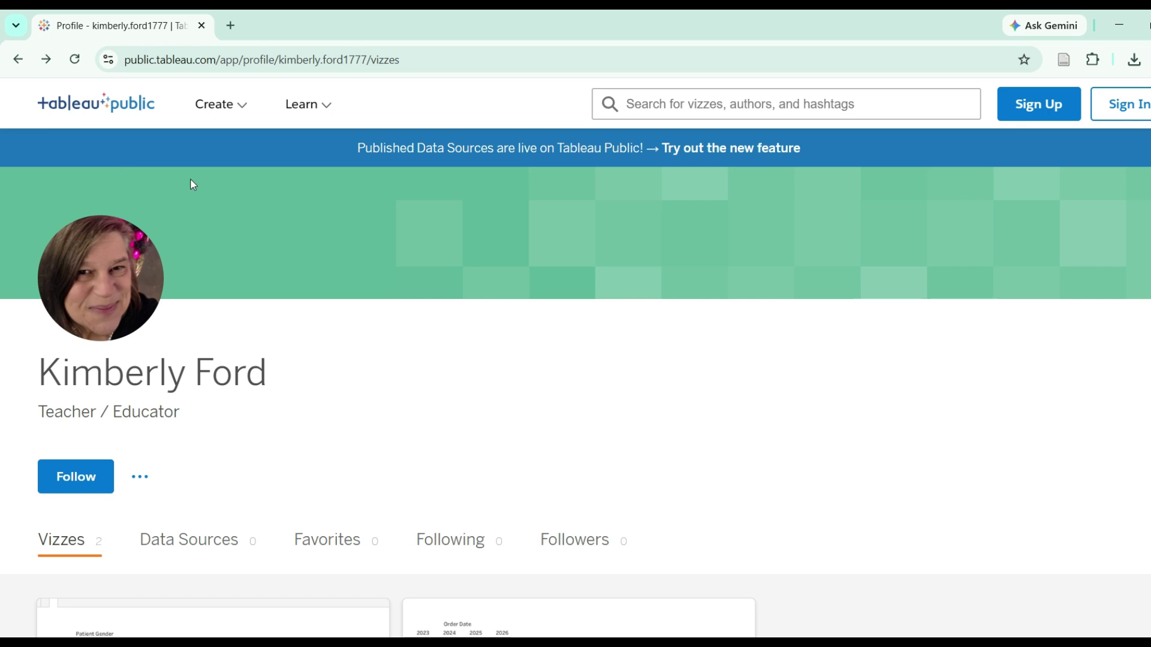
Start Web Authoring and sign in with the saved account password, entering the device PIN to authorize filling it
{"action": "left_click", "coordinate": [209, 114]}
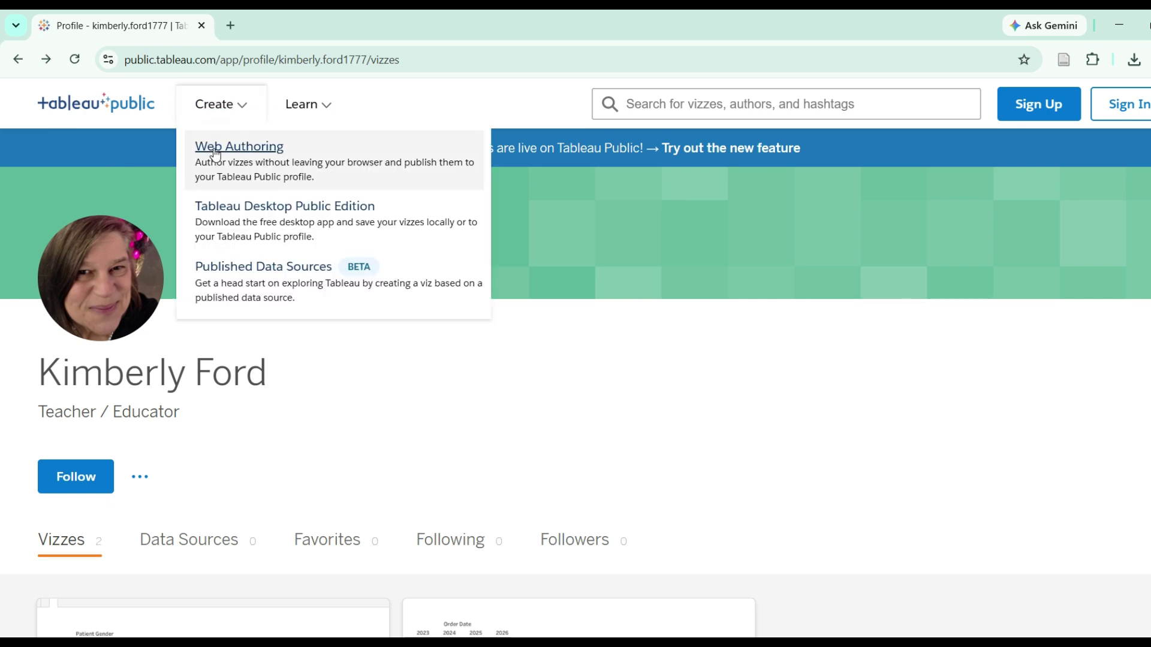
{"action": "left_click", "coordinate": [213, 147]}
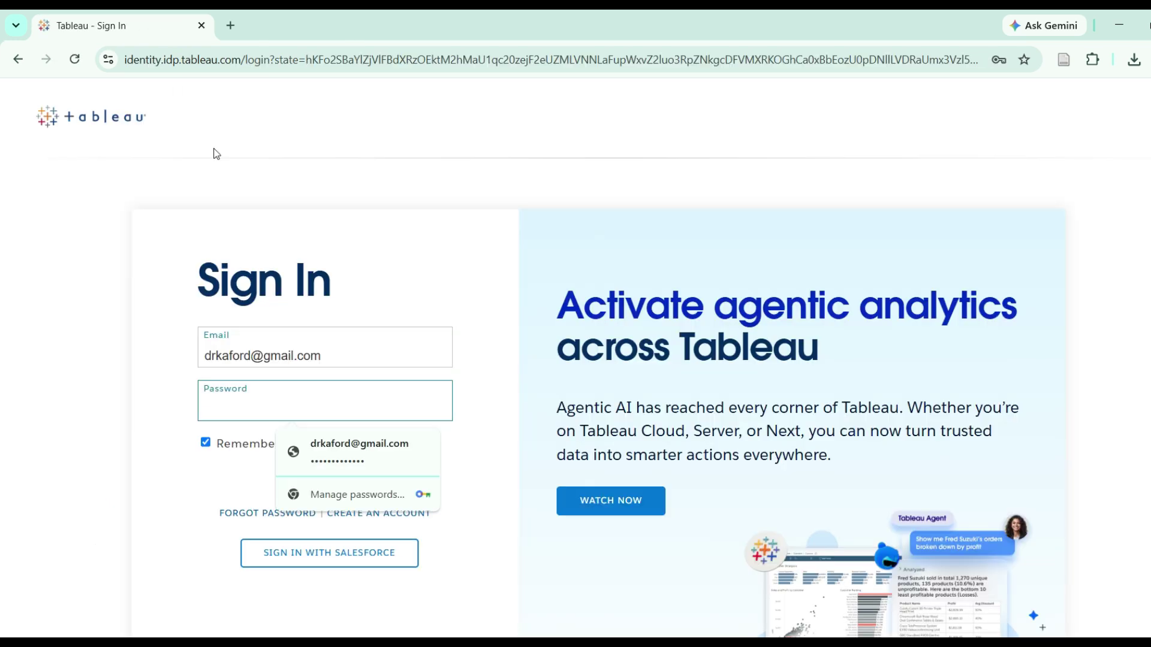
{"action": "left_click", "coordinate": [350, 457]}
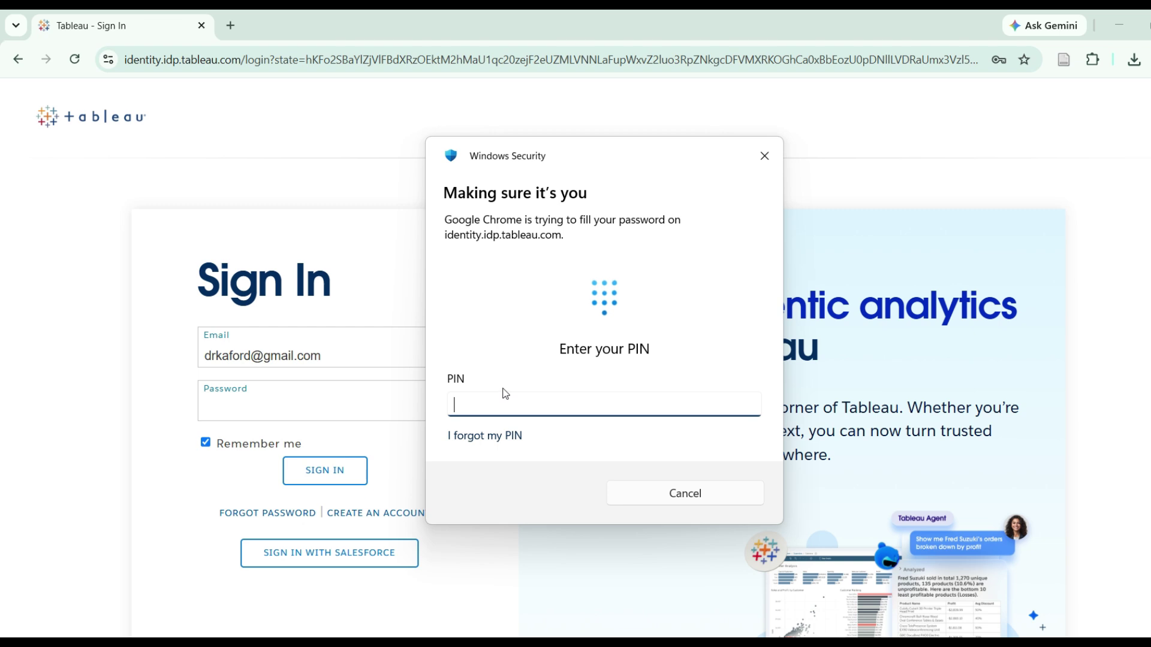
{"action": "type", "text": "••••"}
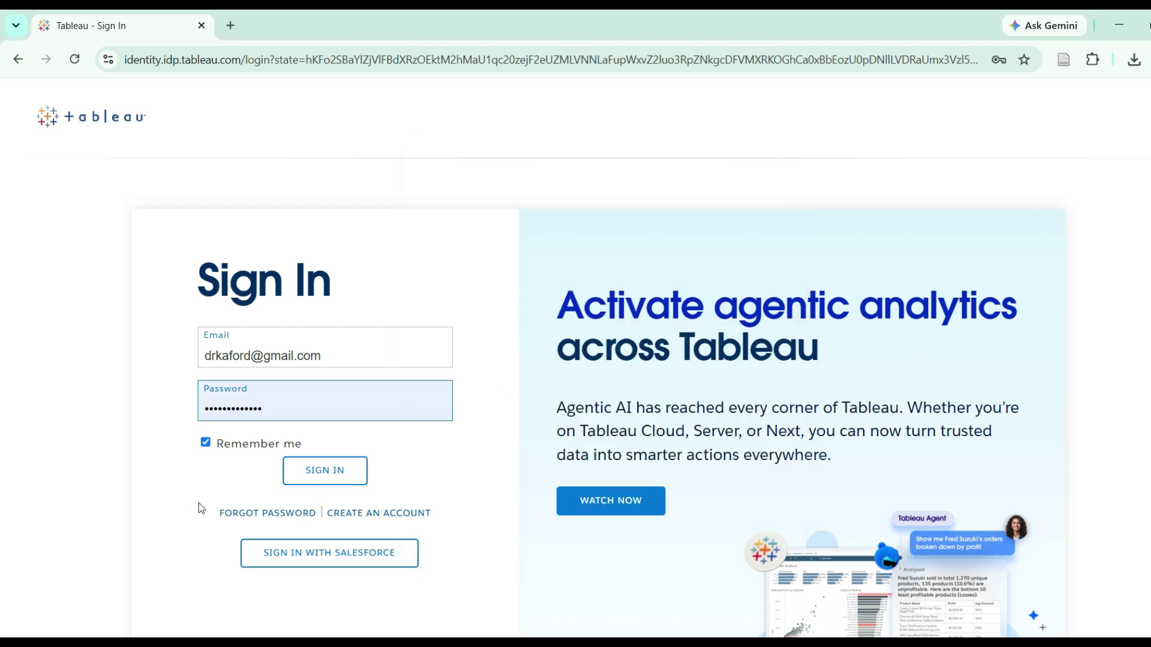
{"action": "left_click", "coordinate": [336, 469]}
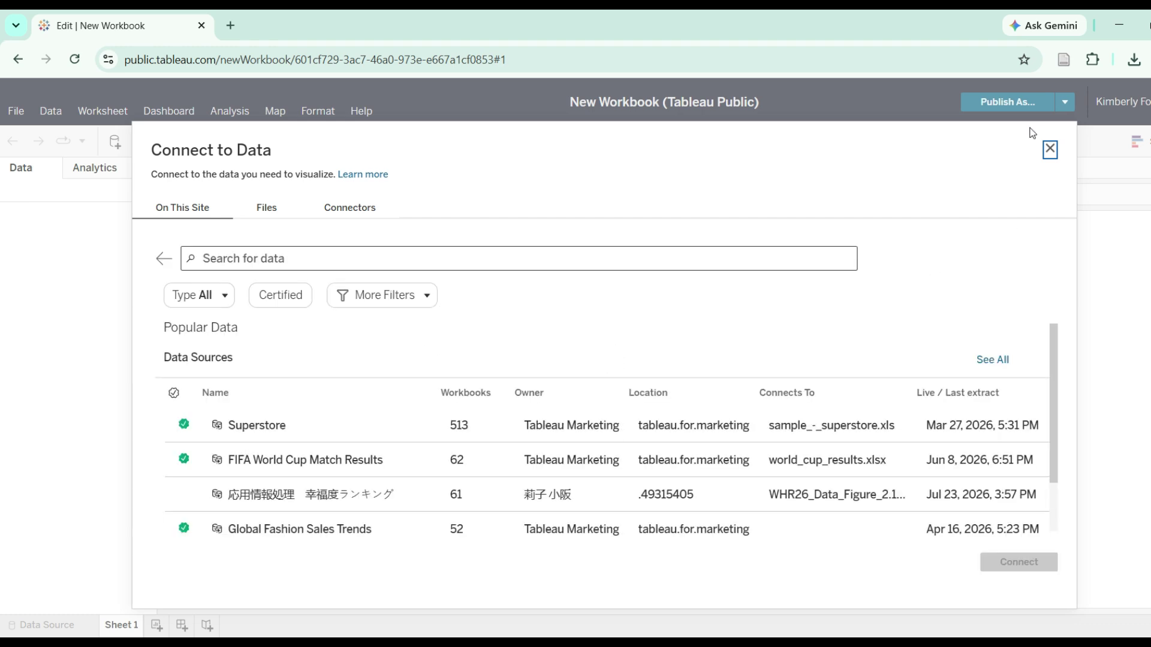
Go back to the profile page and create another Web Authoring workbook, dismissing its data connection dialog
{"action": "left_click", "coordinate": [1050, 150]}
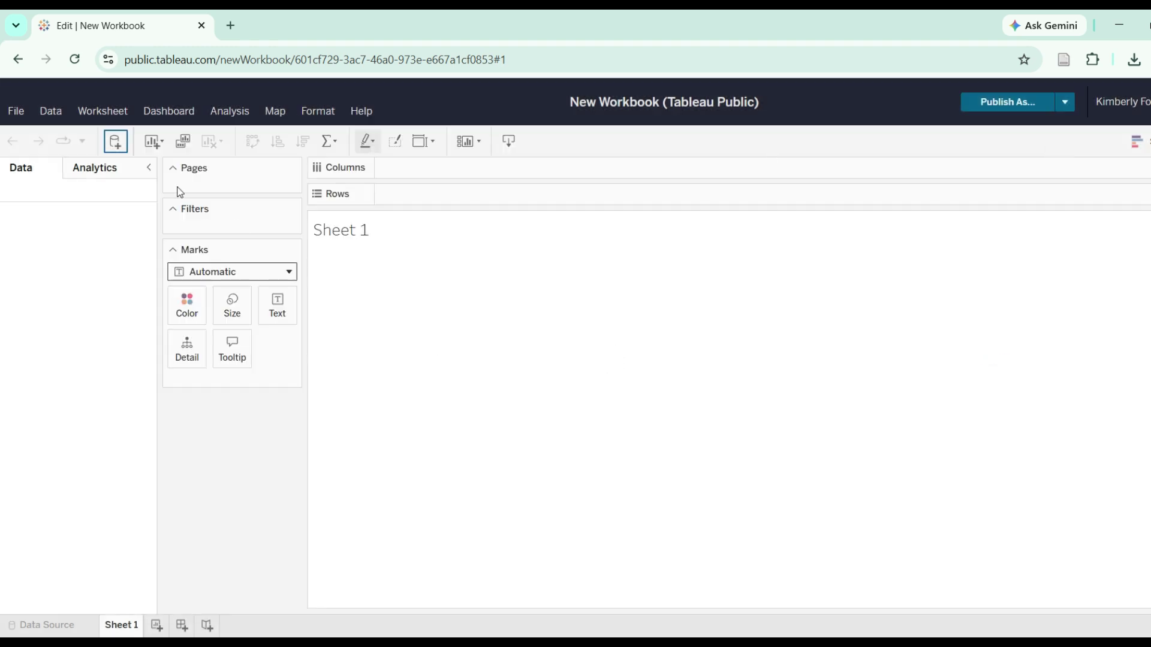
{"action": "left_click", "coordinate": [1145, 102]}
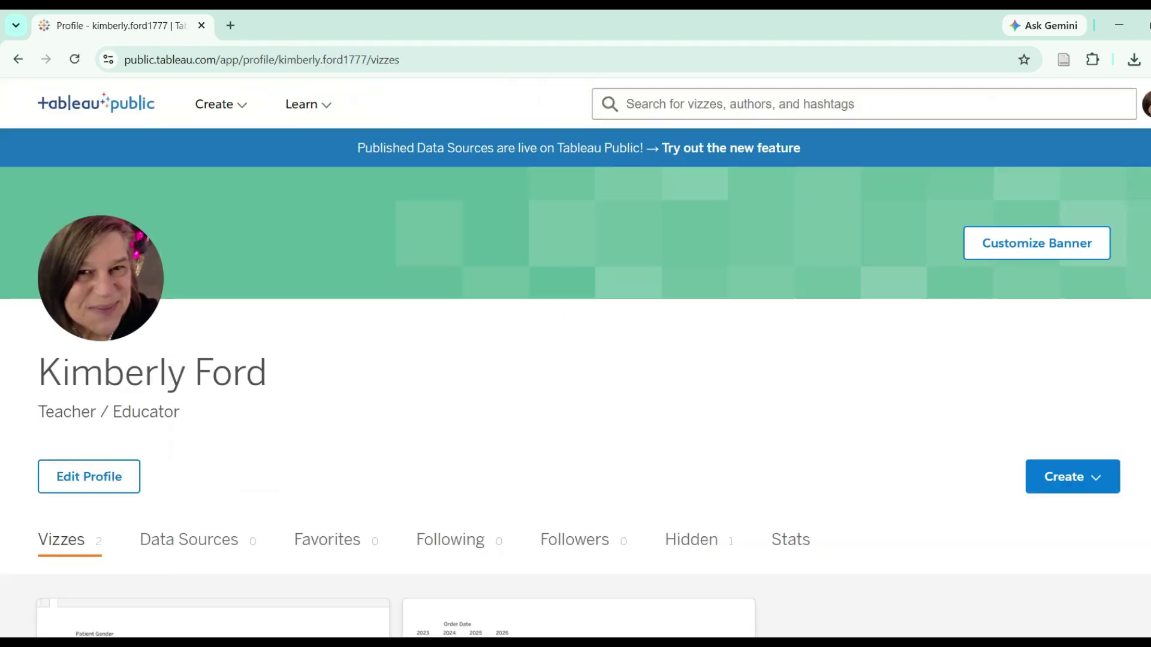
{"action": "left_click", "coordinate": [216, 104]}
{"action": "left_click", "coordinate": [240, 147]}
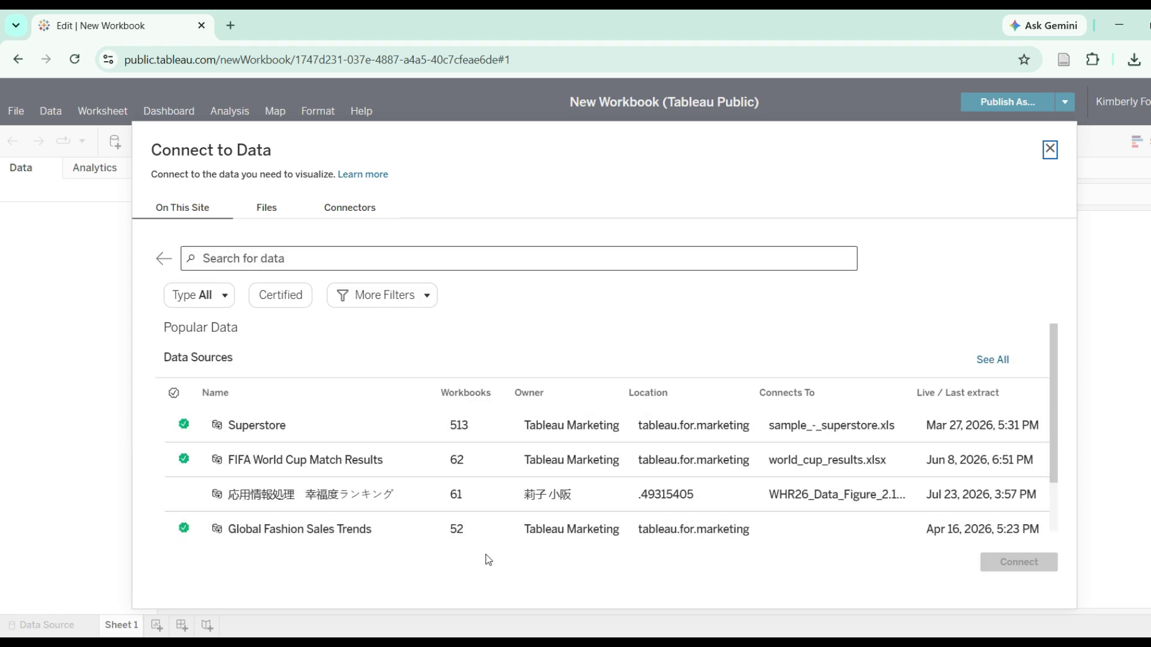
{"action": "left_click", "coordinate": [1050, 150]}
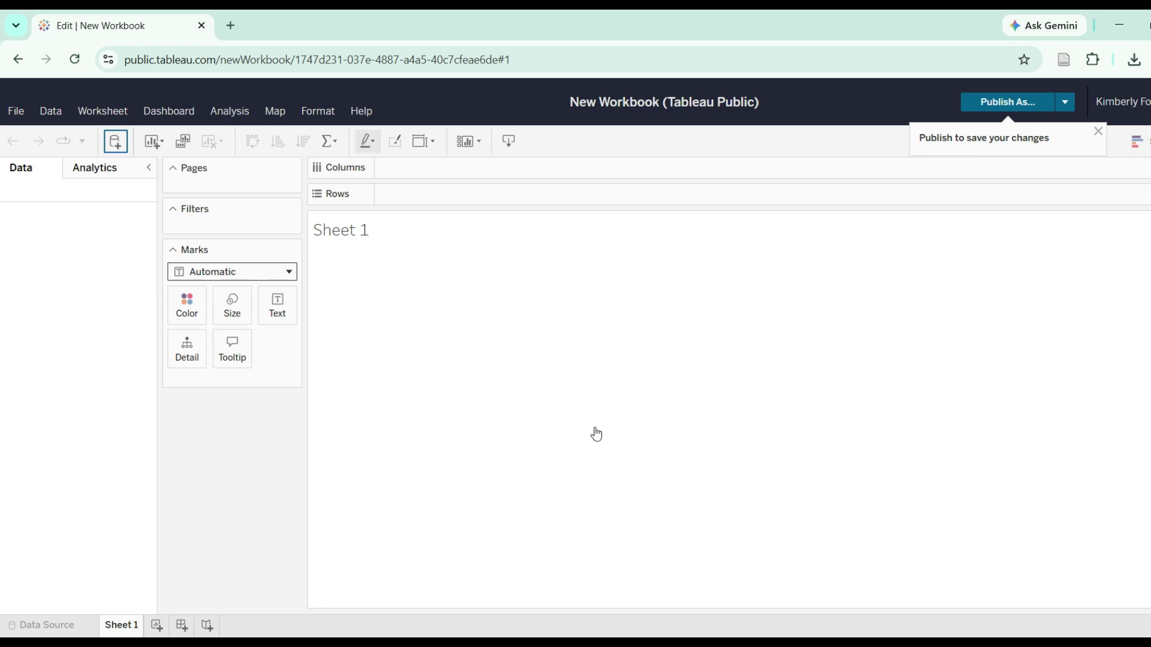
{"action": "left_click", "coordinate": [18, 113]}
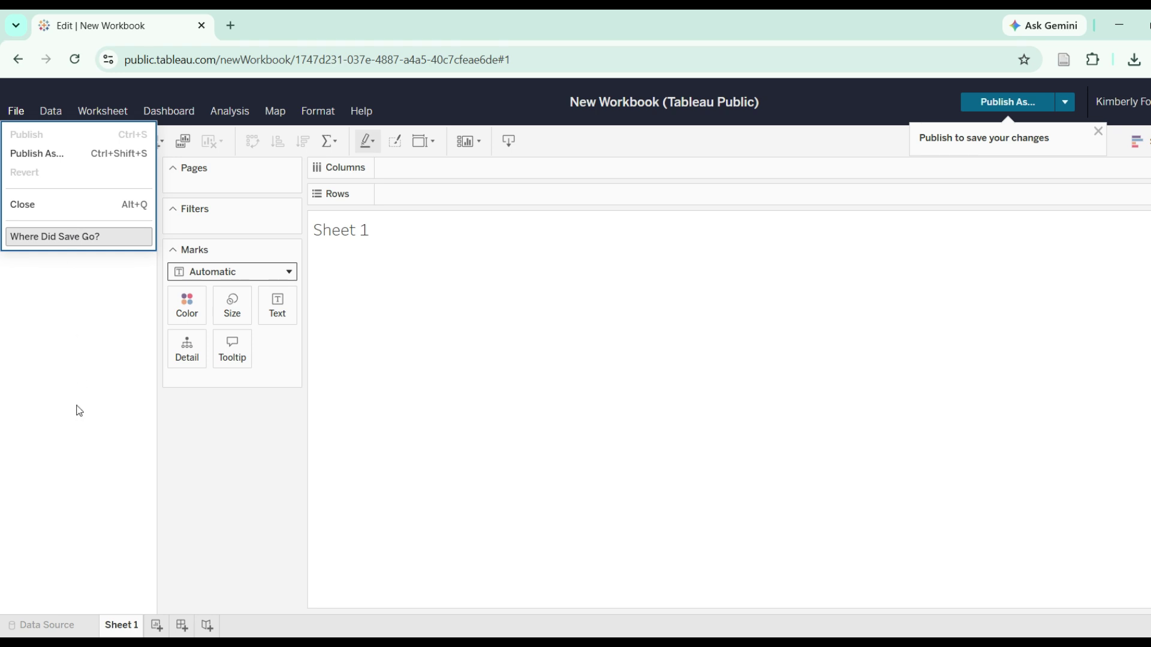
{"action": "left_click", "coordinate": [234, 514]}
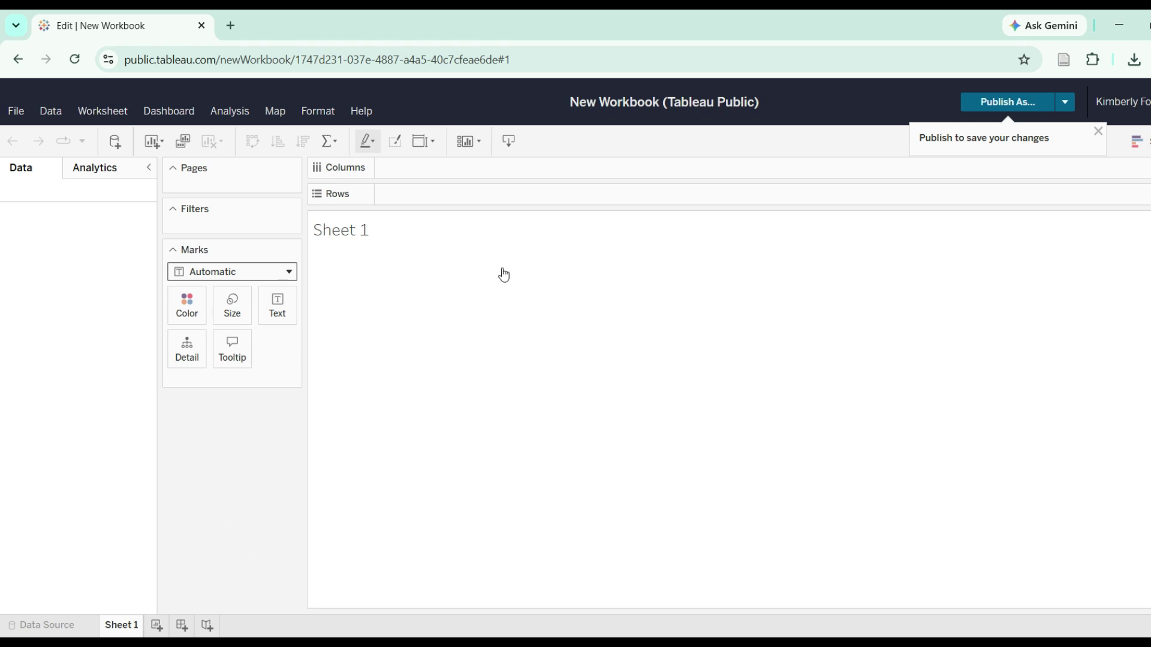
Add a new data source by uploading Data_Detective_Dataset from the Desktop and put its ER Visits table in the data model
{"action": "left_click", "coordinate": [52, 118]}
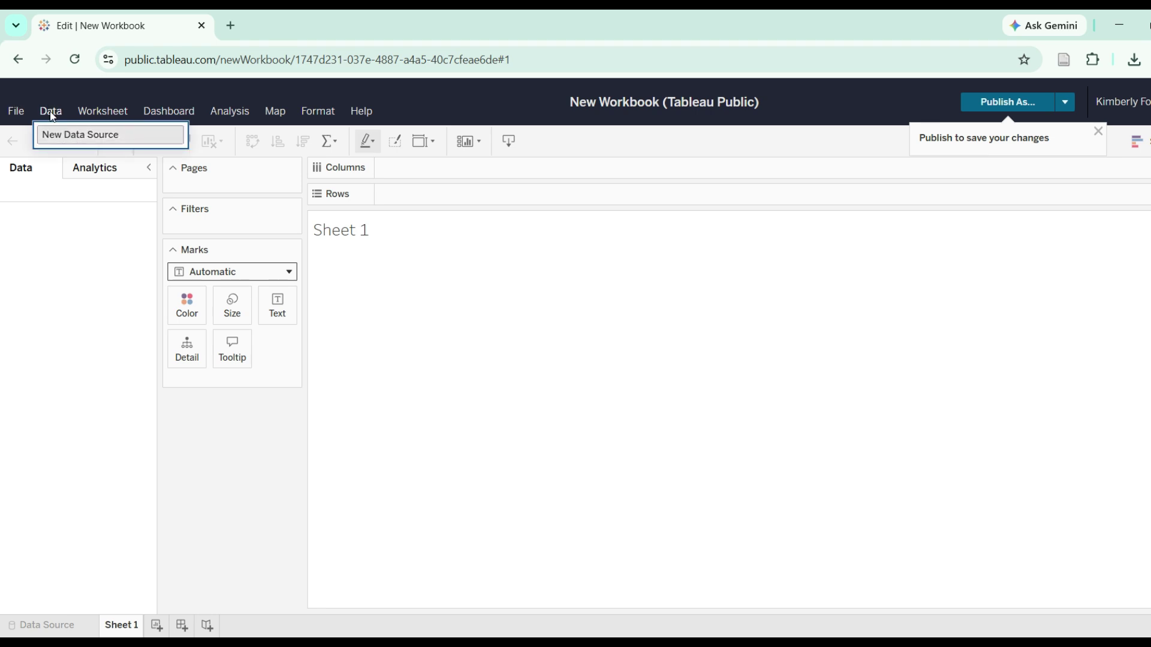
{"action": "left_click", "coordinate": [84, 136]}
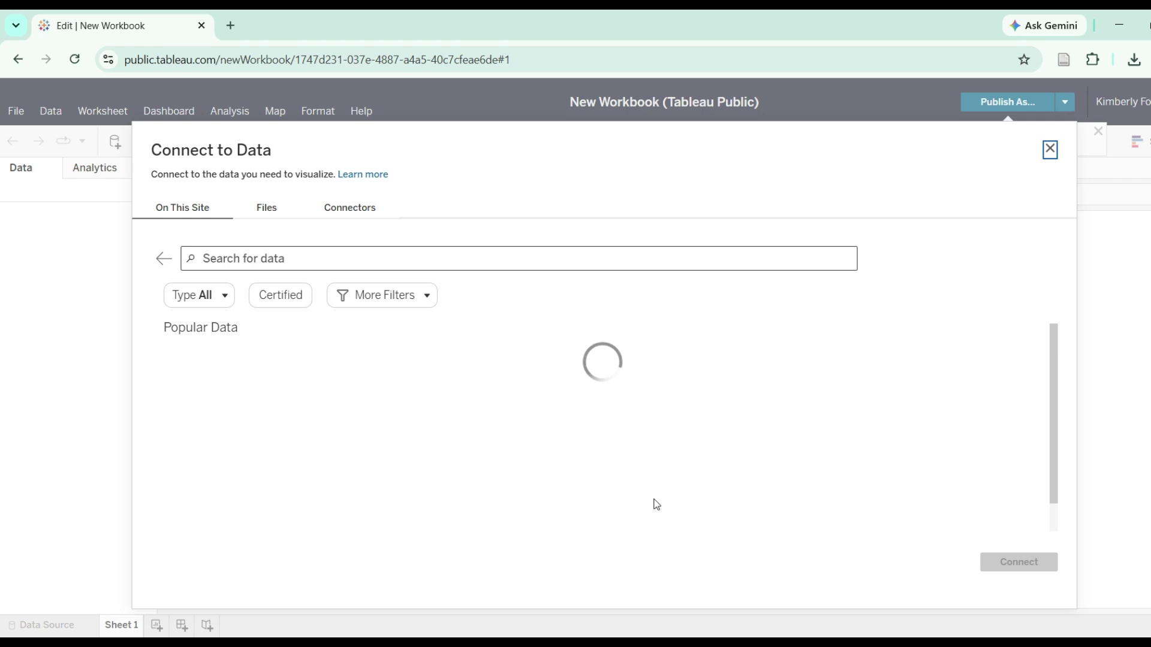
{"action": "left_click", "coordinate": [267, 208]}
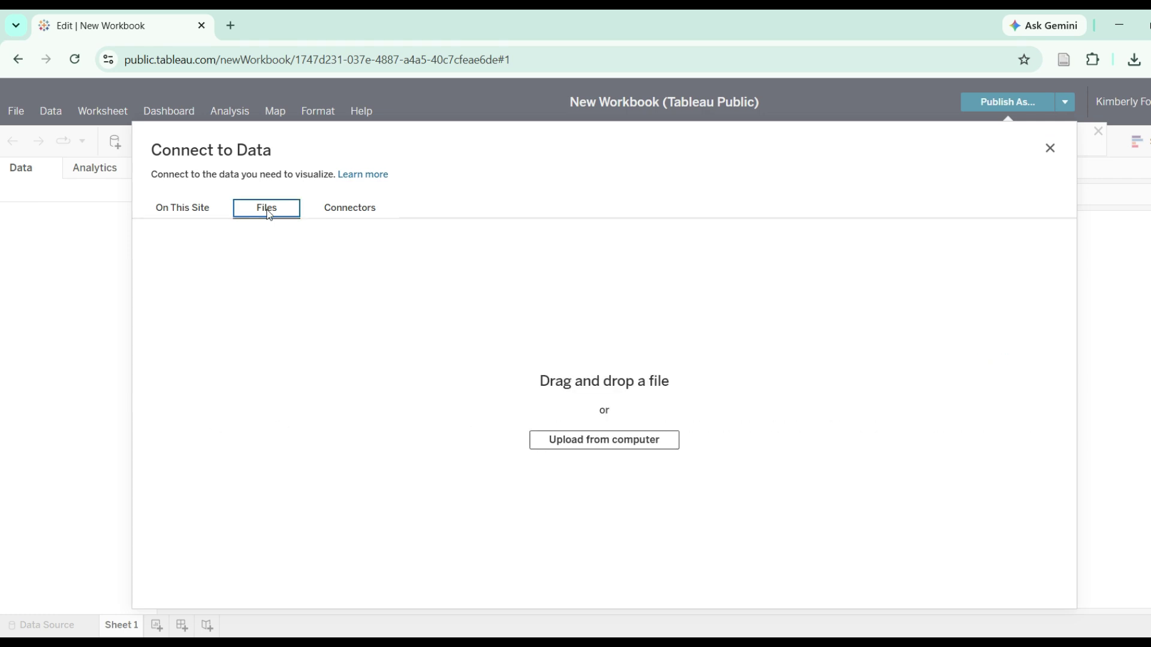
{"action": "left_click", "coordinate": [623, 445]}
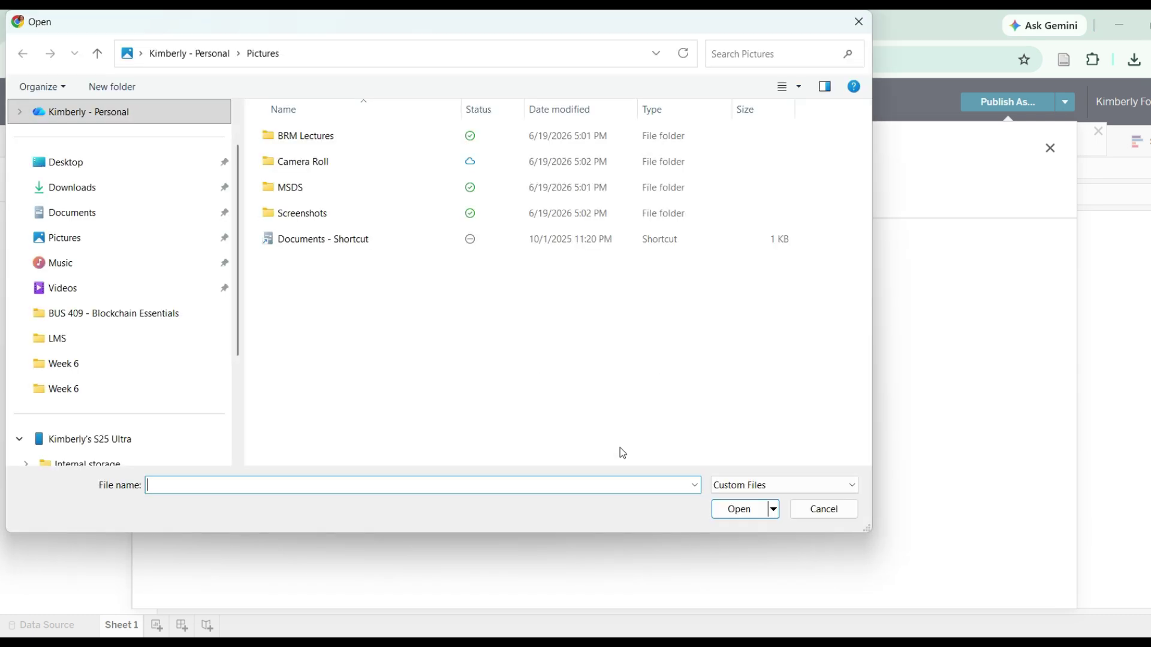
{"action": "left_click", "coordinate": [104, 161]}
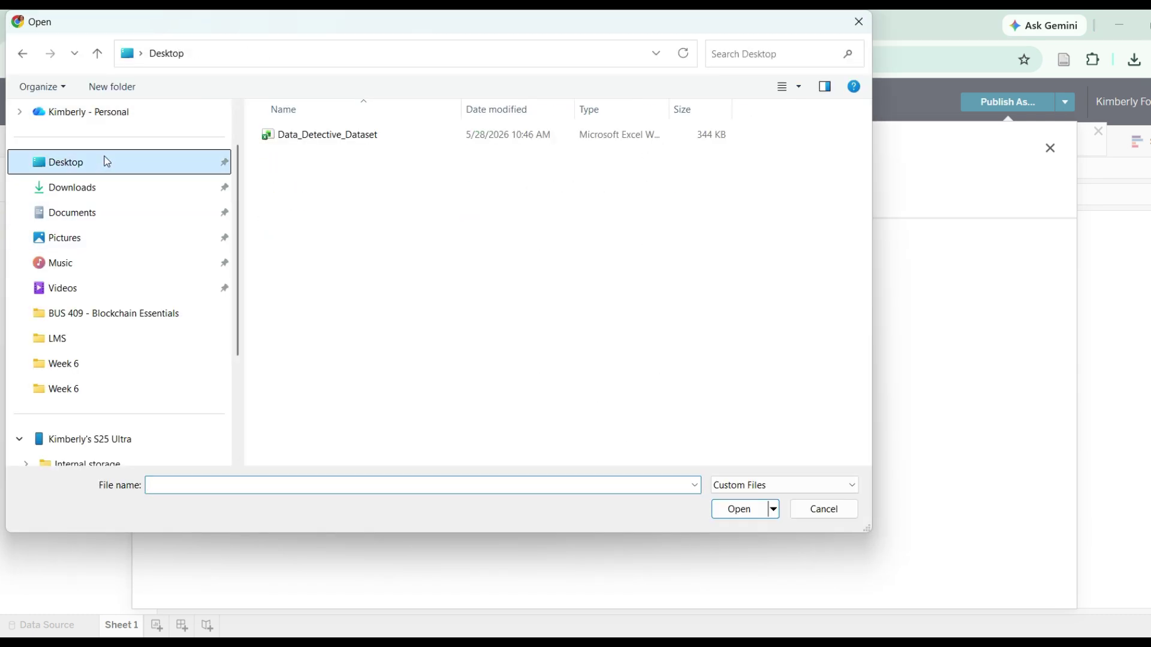
{"action": "double_click", "coordinate": [367, 139]}
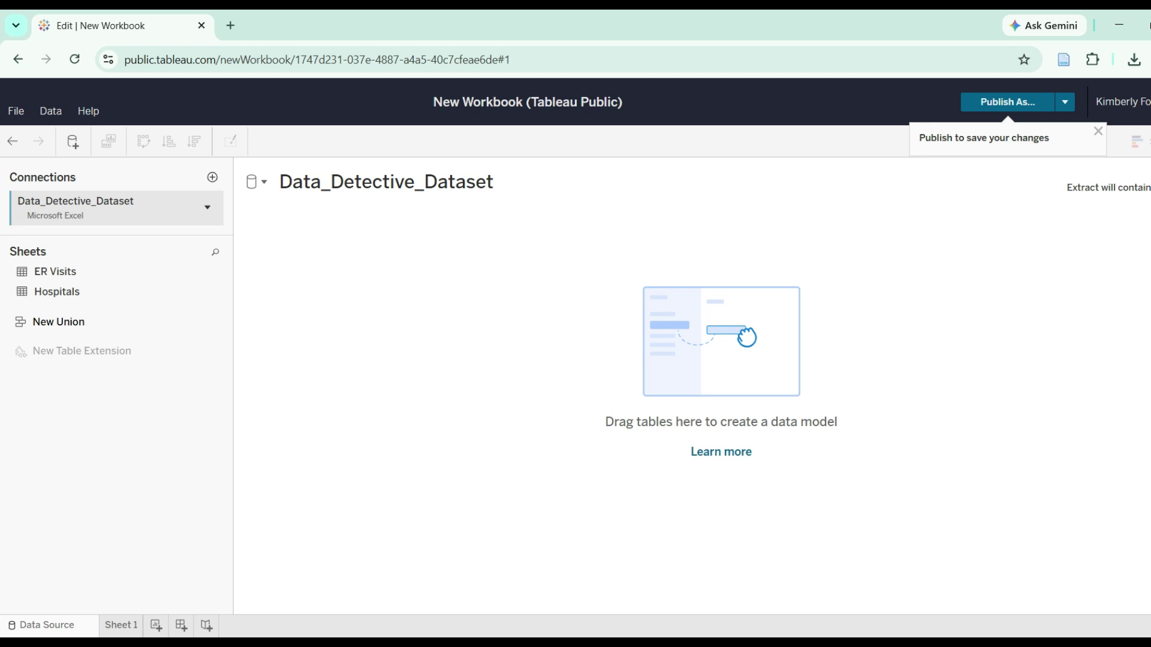
{"action": "double_click", "coordinate": [97, 271]}
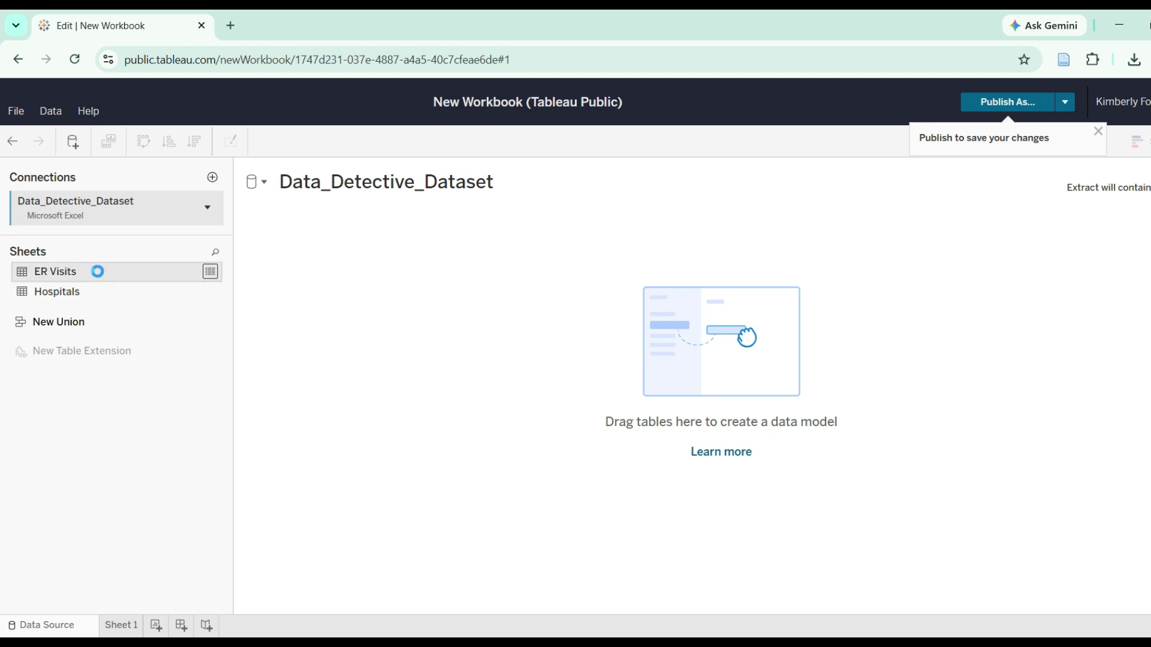
On Sheet 1, list each Hospital in rows with the ER Visits (Count) measure as text
{"action": "left_click", "coordinate": [130, 625]}
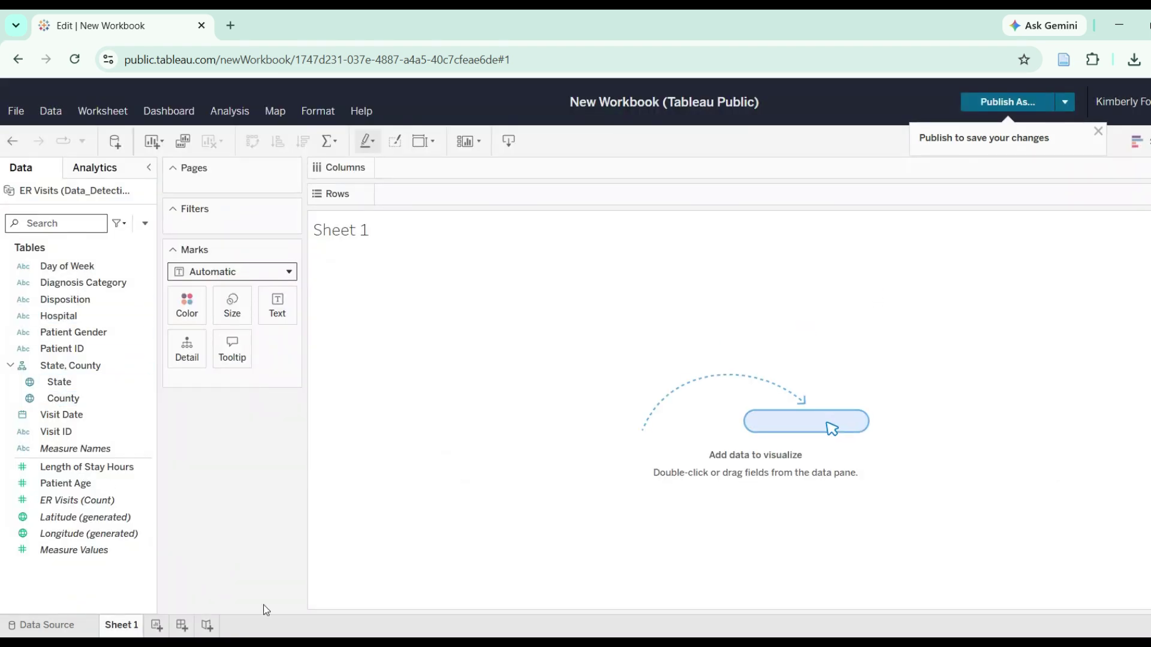
{"action": "left_click", "coordinate": [91, 318]}
{"action": "double_click", "coordinate": [91, 319]}
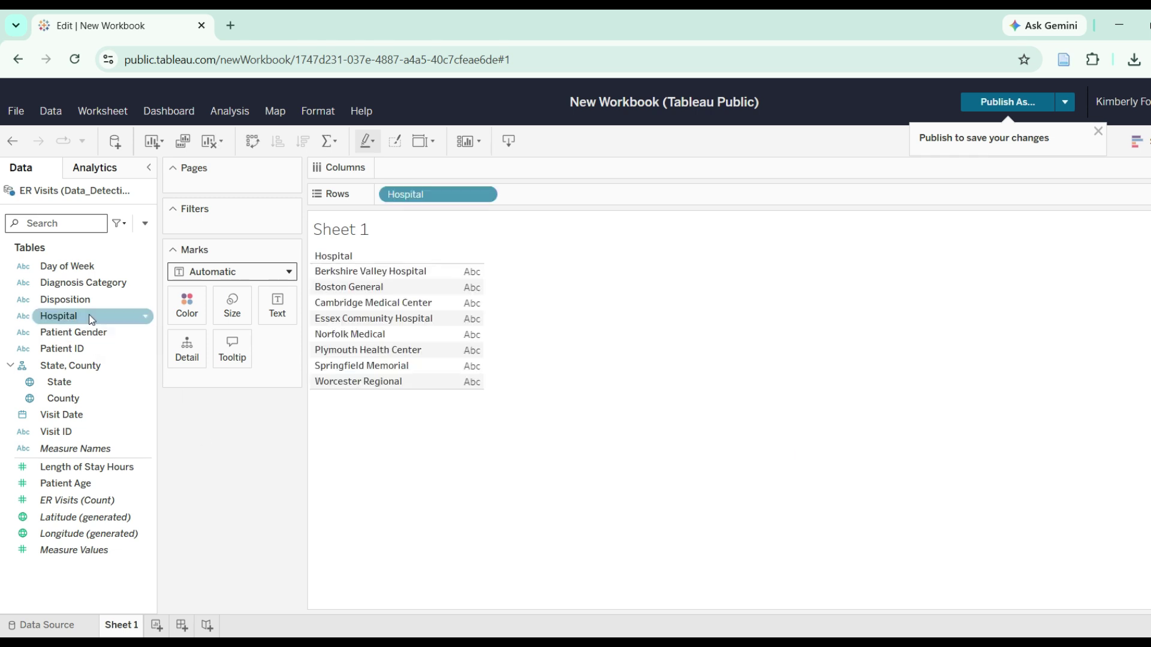
{"action": "double_click", "coordinate": [112, 500]}
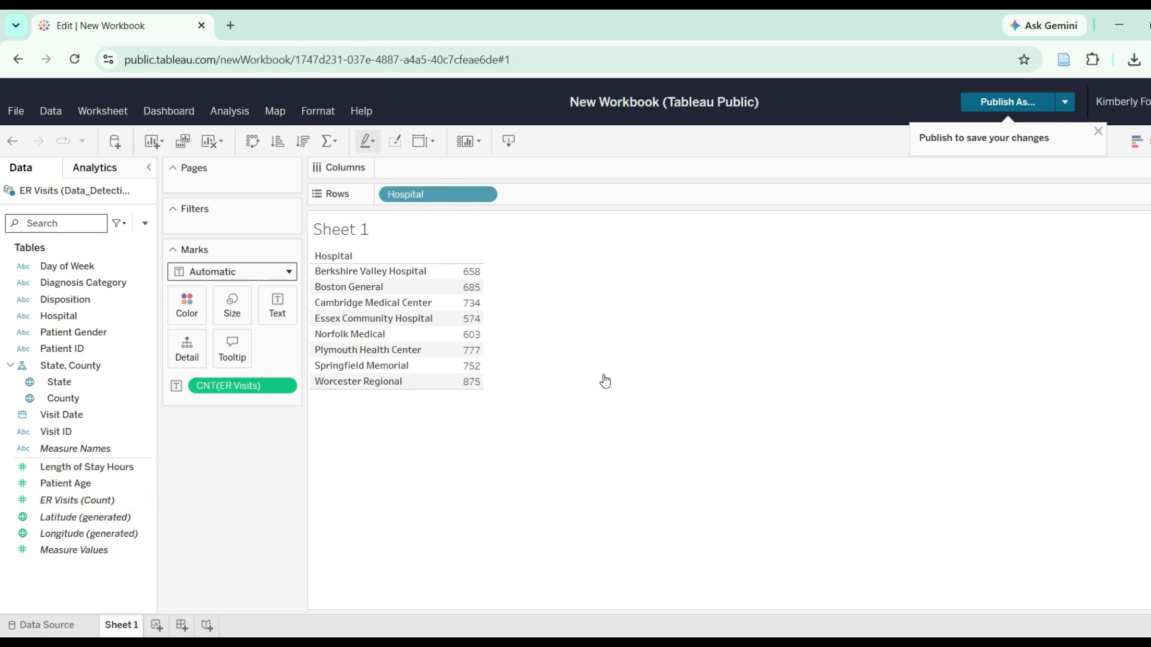
Rename Sheet 1 as "Total ER Visits by Hospital"
{"action": "double_click", "coordinate": [121, 626]}
{"action": "type", "text": "total"}
{"action": "key", "text": "BackSpace"}
{"action": "key", "text": "BackSpace"}
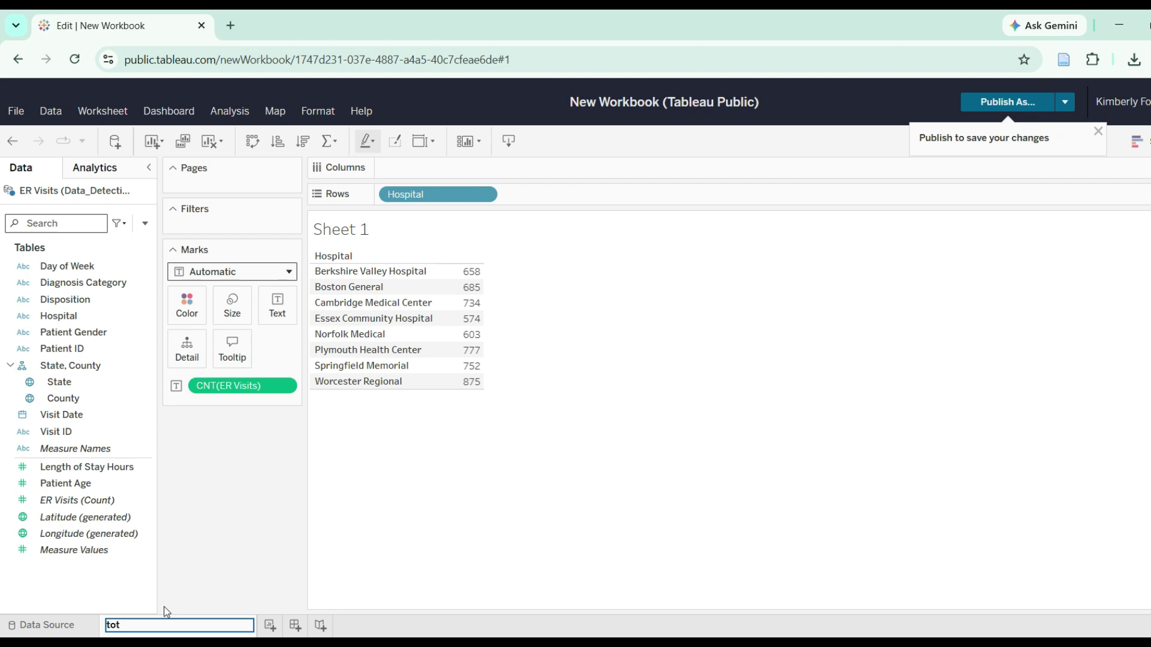
{"action": "type", "text": "otal ER Visits by Hostpi"}
{"action": "key", "text": "BackSpace"}
{"action": "key", "text": "BackSpace"}
{"action": "type", "text": "pital"}
{"action": "key", "text": "Return"}
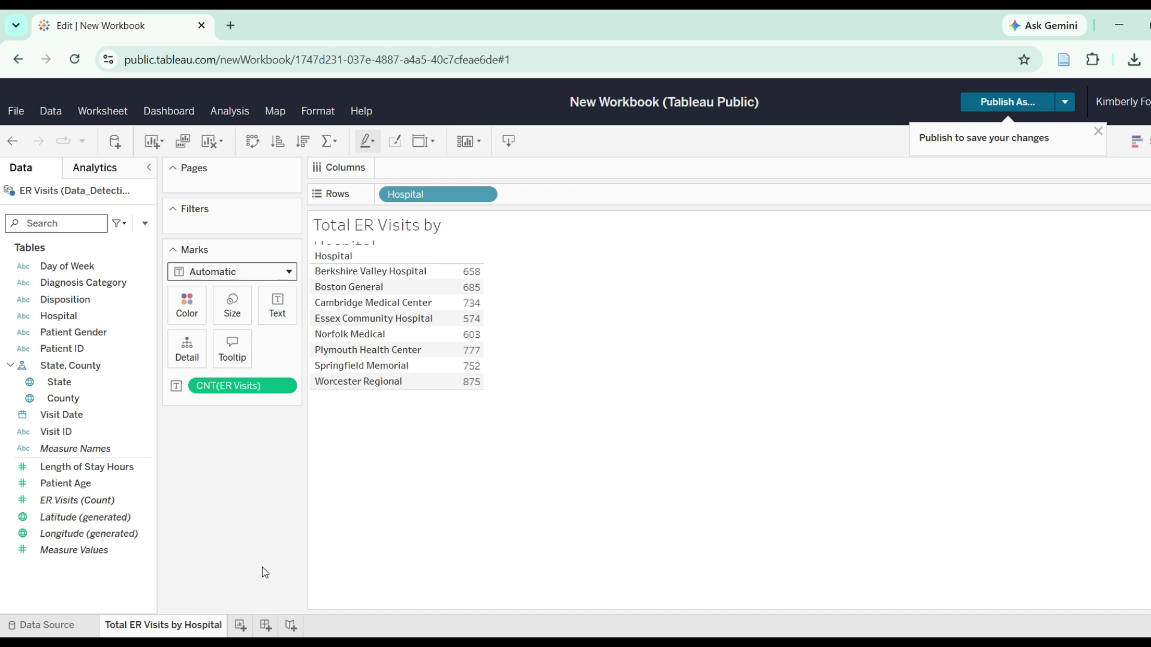
Add a new worksheet and place the Patient Gender field on its columns
{"action": "left_click", "coordinate": [240, 626]}
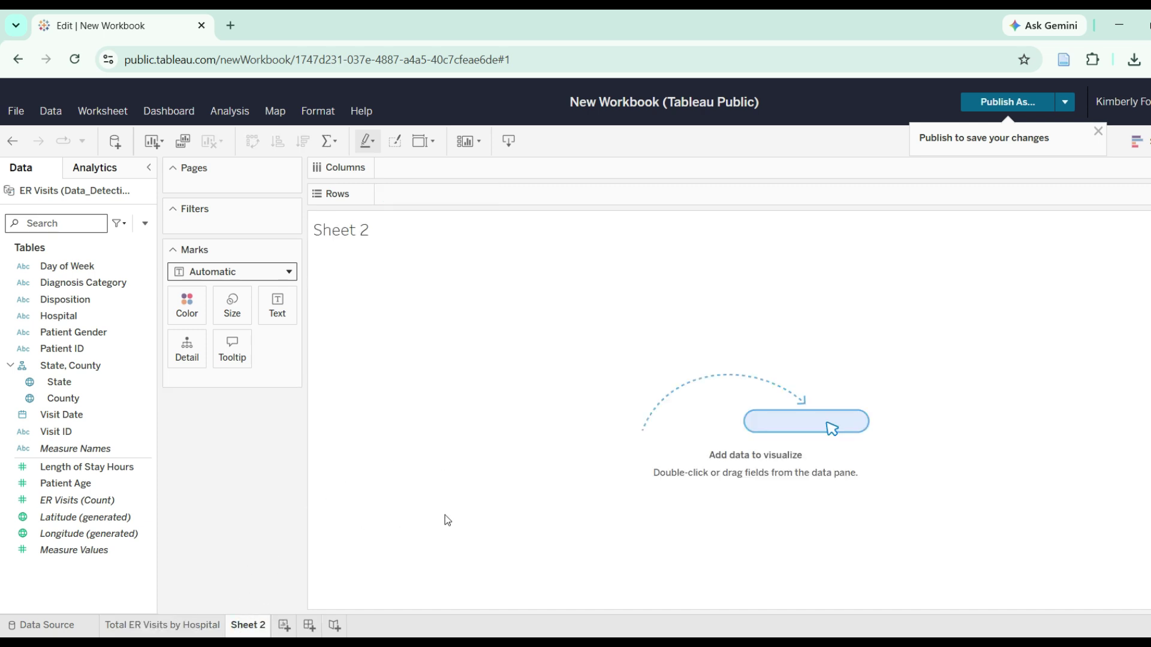
{"action": "left_click", "coordinate": [108, 336]}
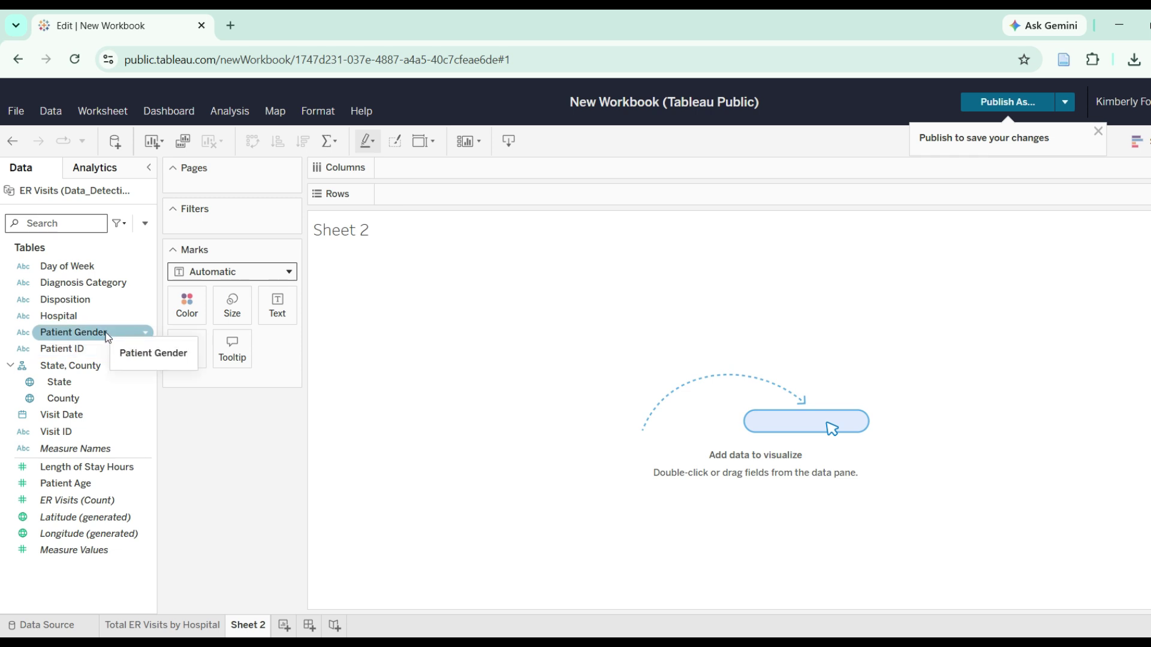
{"action": "left_click_drag", "start_coordinate": [108, 335], "coordinate": [535, 175]}
{"action": "left_click_drag", "start_coordinate": [422, 183], "coordinate": [452, 170]}
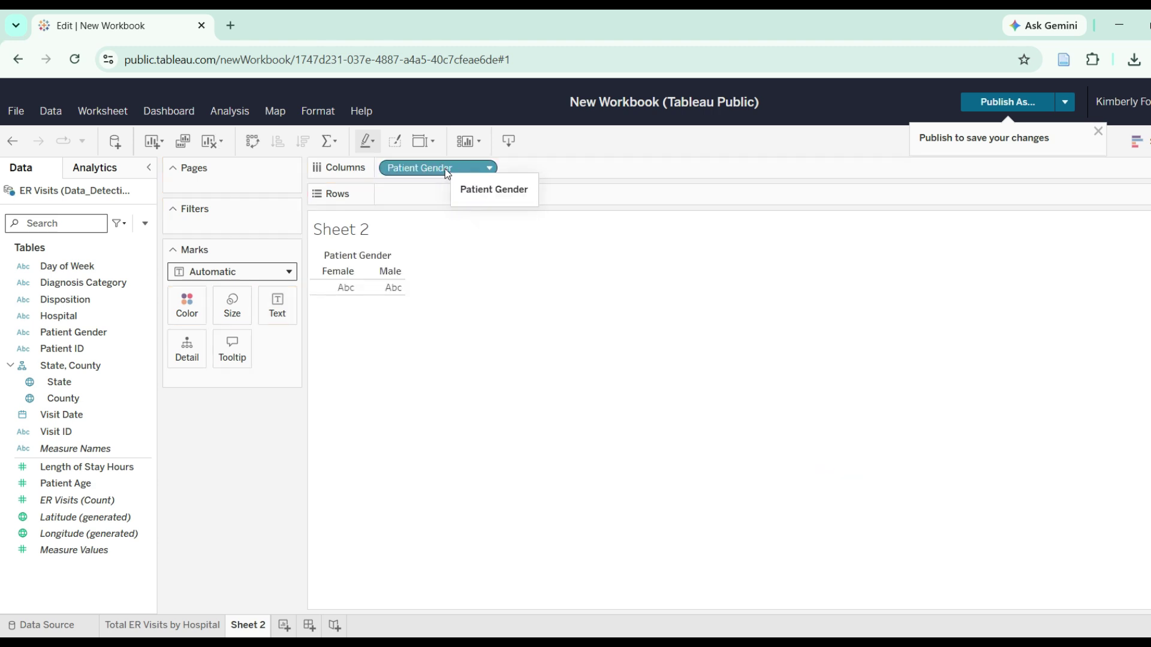
Plot ER Visits (Count) on rows against Patient Gender and rename the sheet as "Visits by Gender"
{"action": "left_click_drag", "start_coordinate": [71, 505], "coordinate": [433, 198]}
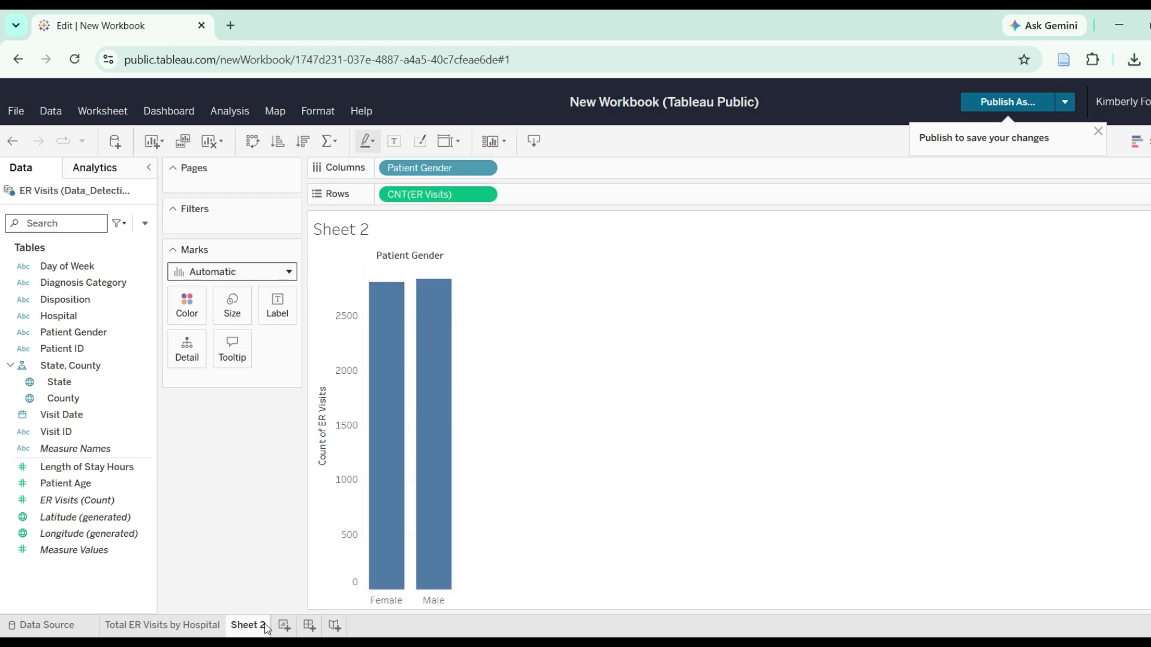
{"action": "mouse_move", "coordinate": [389, 445]}
{"action": "double_click", "coordinate": [254, 630]}
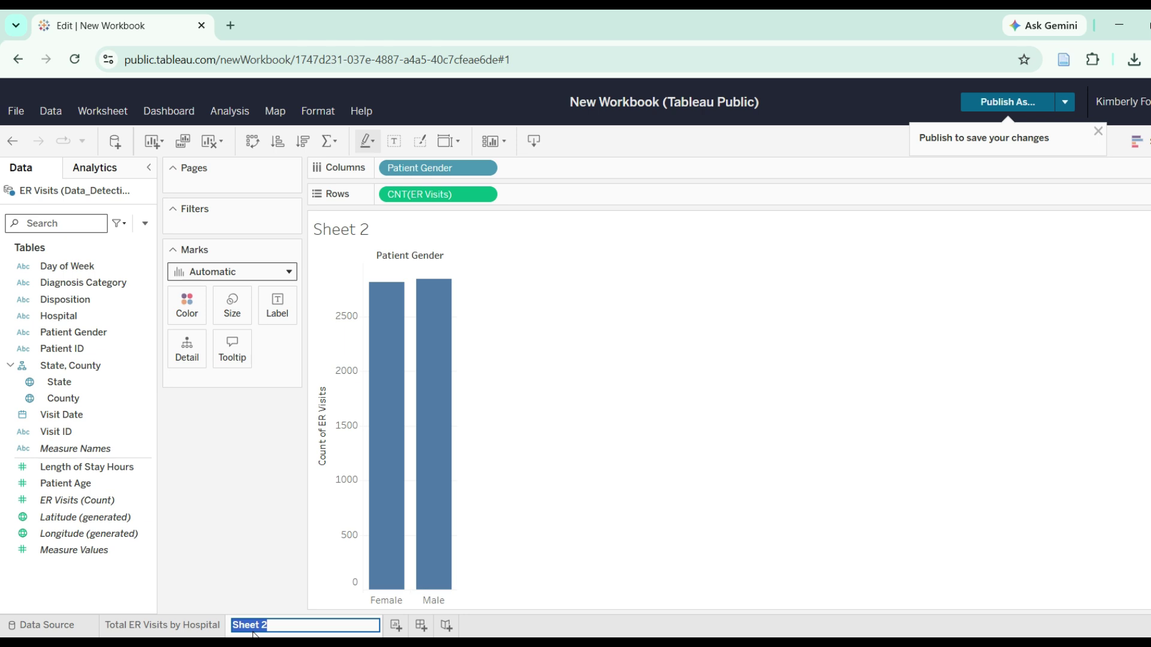
{"action": "type", "text": "Visits by Gende"}
{"action": "key", "text": "BackSpace"}
{"action": "key", "text": "BackSpace"}
{"action": "key", "text": "BackSpace"}
{"action": "type", "text": "de"}
{"action": "key", "text": "BackSpace"}
{"action": "key", "text": "BackSpace"}
{"action": "type", "text": "nder"}
{"action": "key", "text": "Return"}
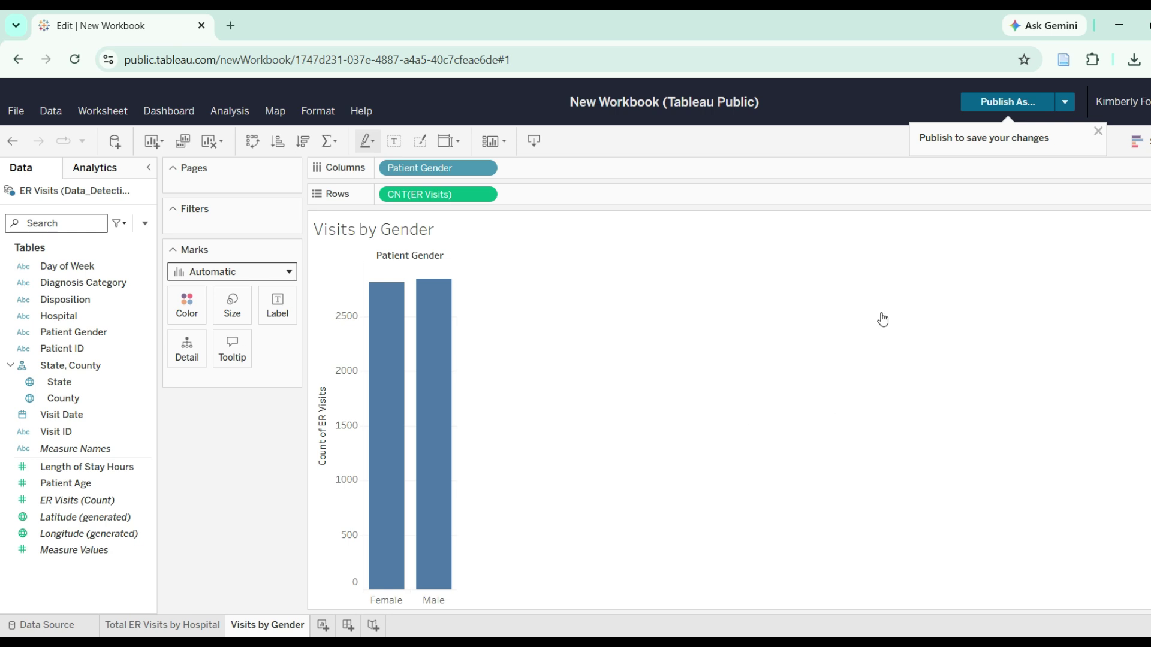
Publish the workbook with sheets shown as tabs, naming it with the owner's first name followed by "Hospital Dataset"
{"action": "left_click", "coordinate": [1036, 102]}
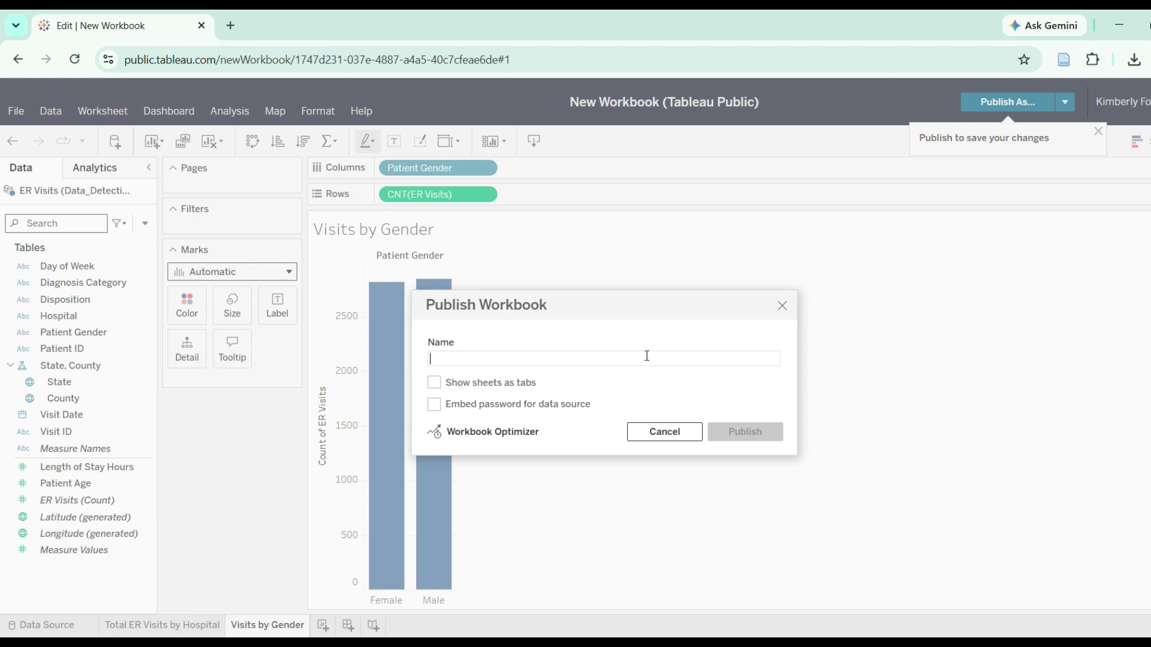
{"action": "type", "text": "Kims Data Detet"}
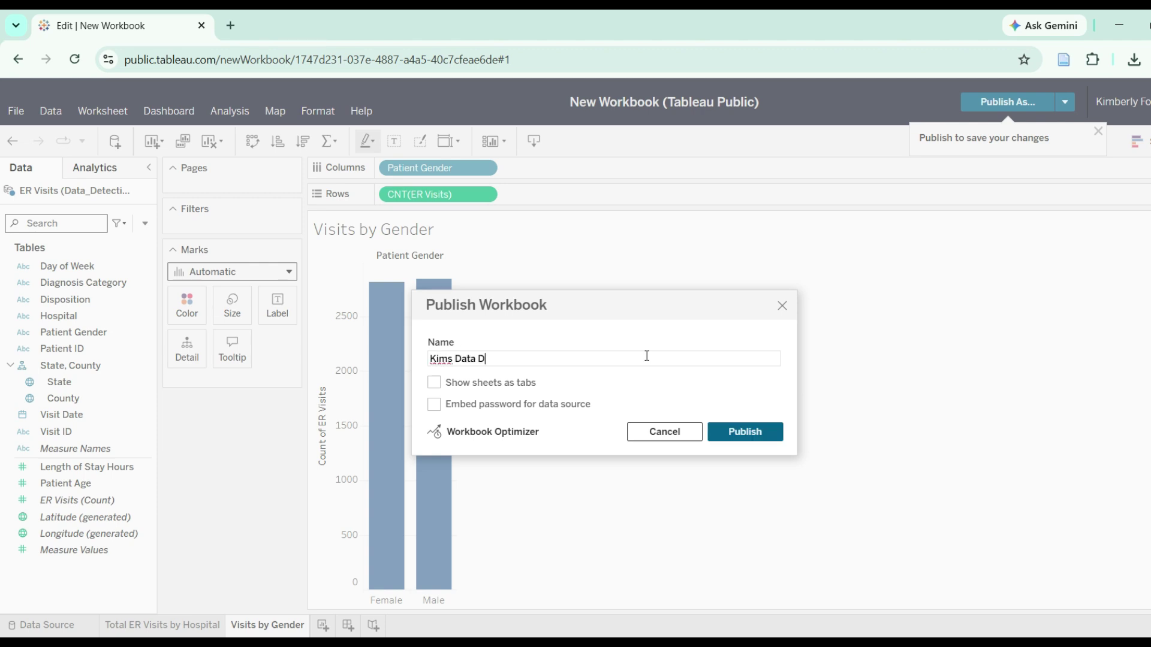
{"action": "key", "text": "BackSpace"}
{"action": "key", "text": "BackSpace"}
{"action": "key", "text": "BackSpace"}
{"action": "key", "text": "BackSpace"}
{"action": "key", "text": "BackSpace"}
{"action": "key", "text": "BackSpace"}
{"action": "key", "text": "BackSpace"}
{"action": "key", "text": "BackSpace"}
{"action": "key", "text": "BackSpace"}
{"action": "key", "text": "BackSpace"}
{"action": "key", "text": "BackSpace"}
{"action": "type", "text": "Hostpi"}
{"action": "key", "text": "BackSpace"}
{"action": "key", "text": "BackSpace"}
{"action": "key", "text": "BackSpace"}
{"action": "type", "text": "pital Dataset"}
{"action": "left_click", "coordinate": [434, 384]}
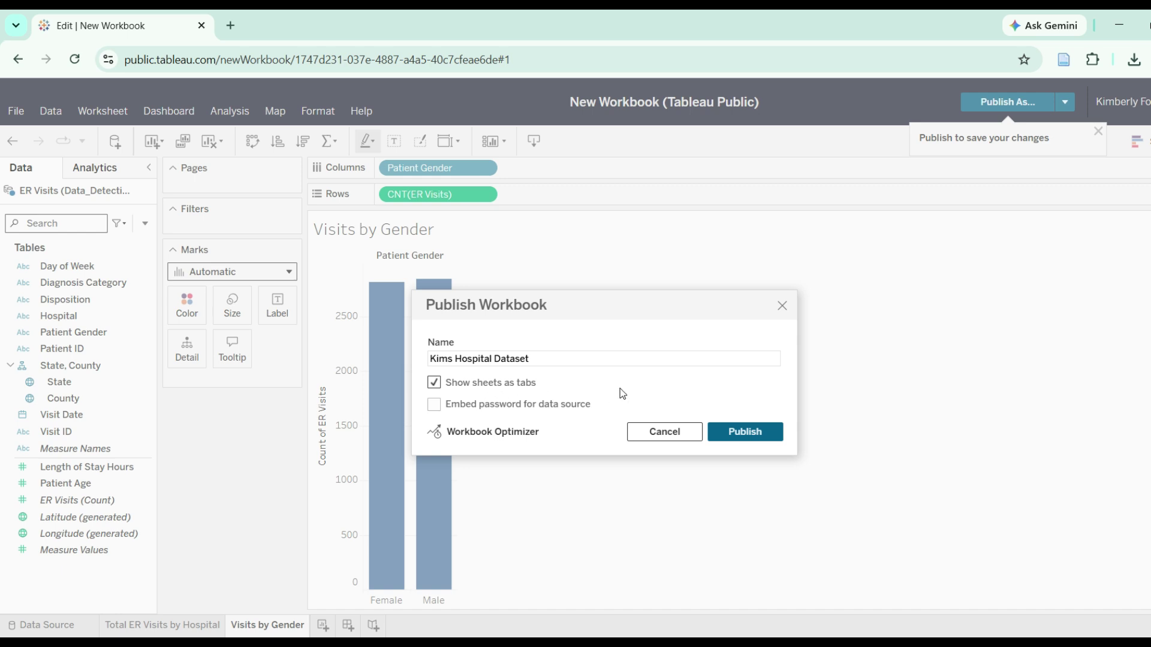
{"action": "left_click", "coordinate": [746, 431]}
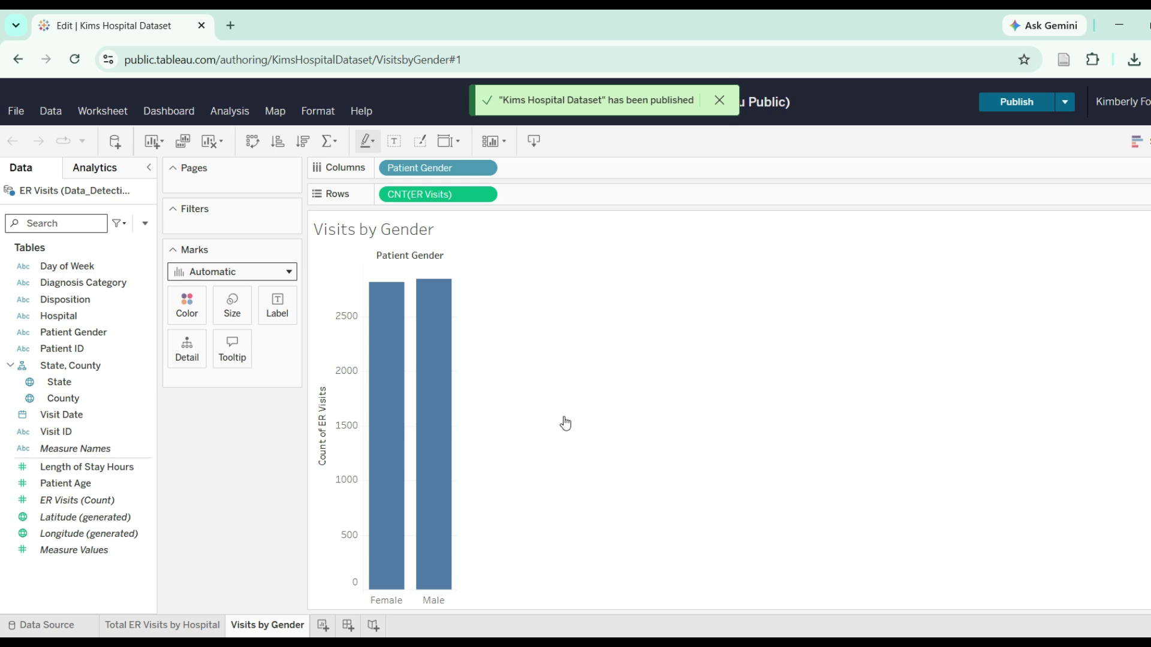
Download the Visits by Gender chart as an image, view the downloaded PNG and close it
{"action": "left_click", "coordinate": [534, 144]}
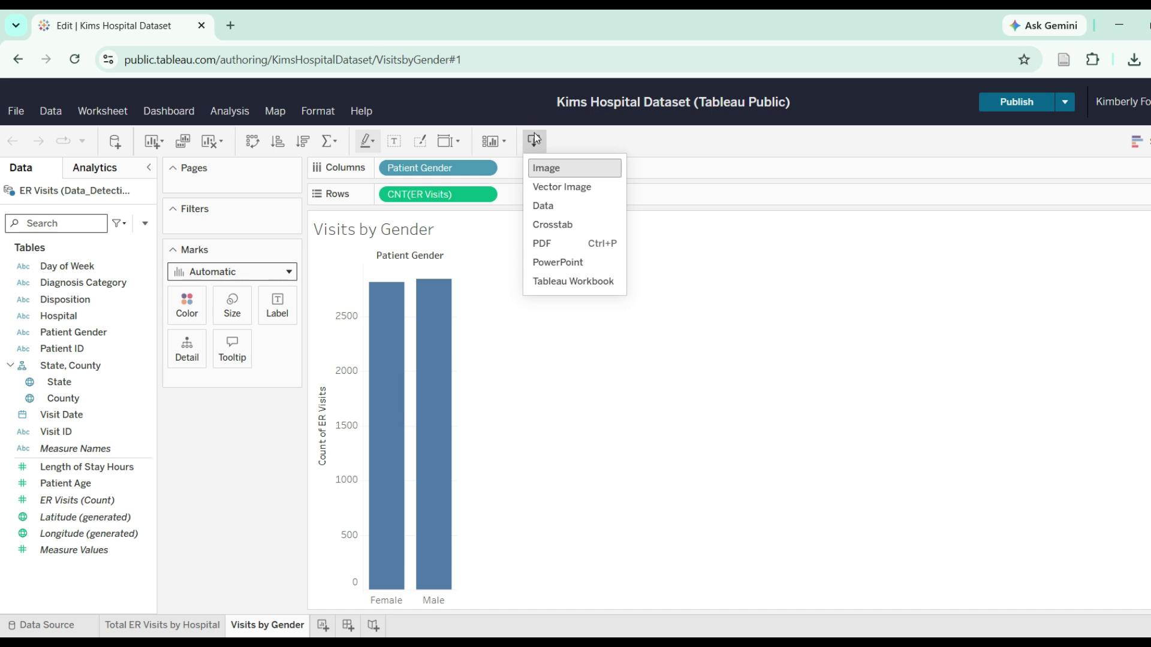
{"action": "left_click", "coordinate": [552, 168]}
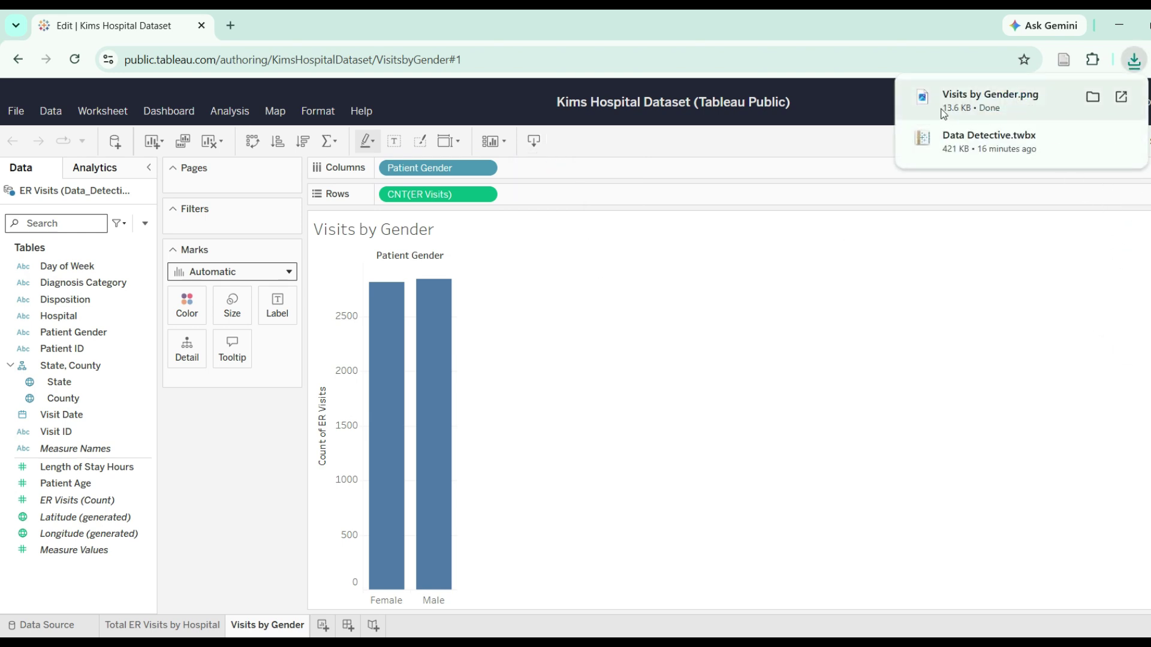
{"action": "left_click", "coordinate": [976, 108]}
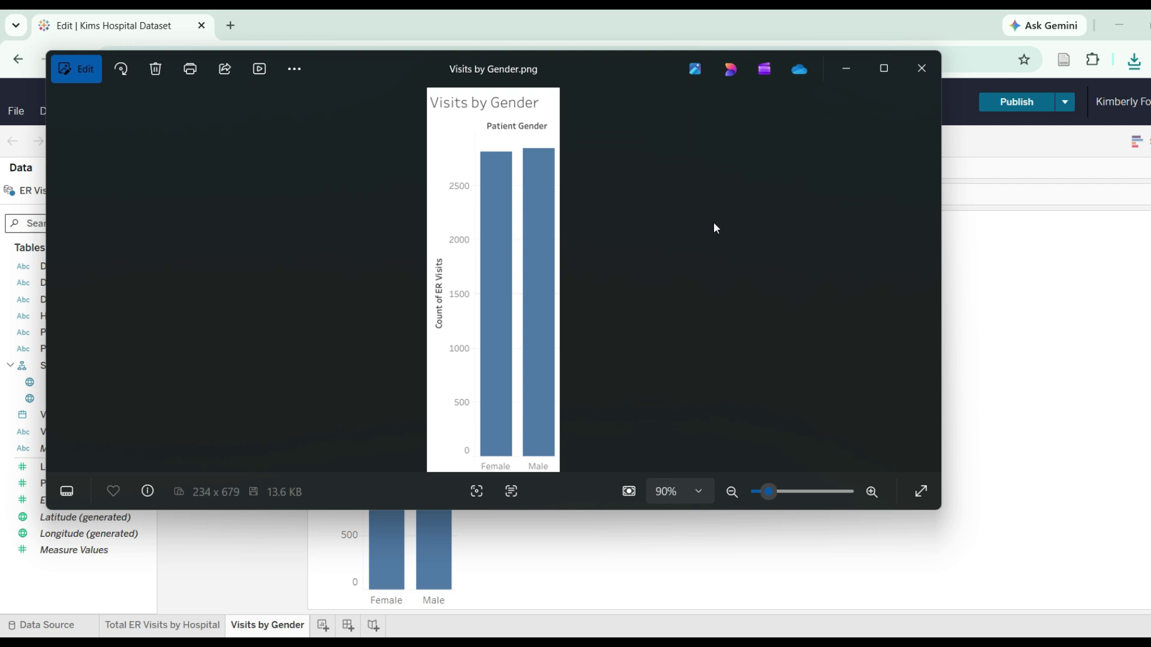
{"action": "left_click", "coordinate": [922, 69]}
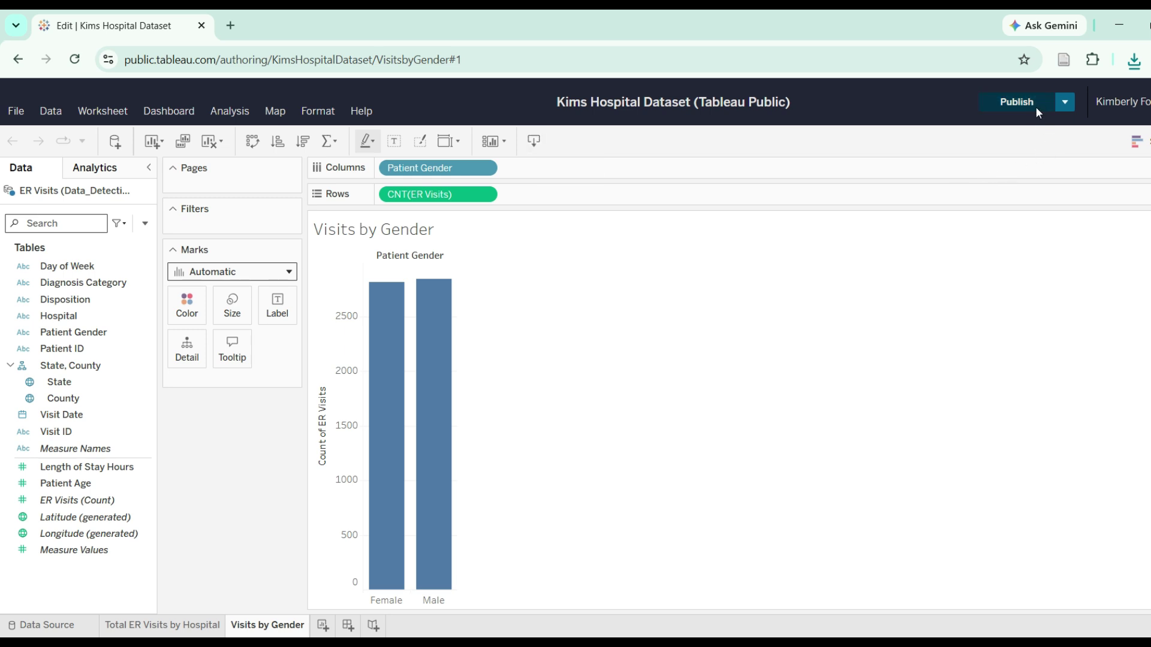
Download the published file as a Tableau Workbook and open the downloaded .twbx in the Tableau desktop app
{"action": "left_click", "coordinate": [545, 139]}
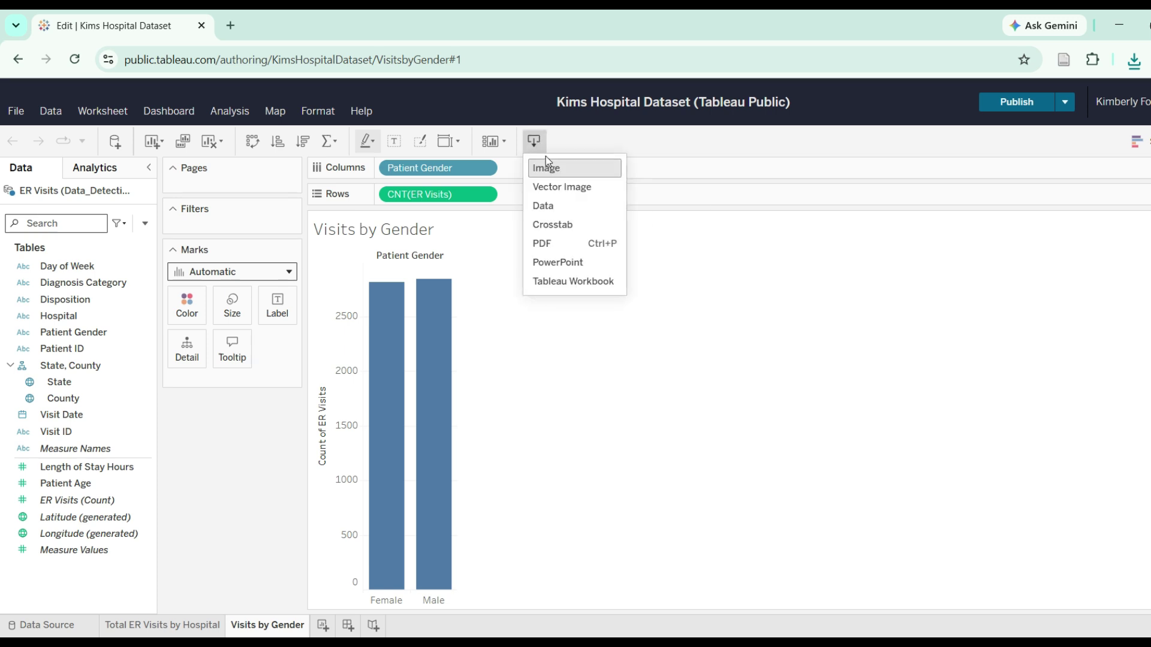
{"action": "left_click", "coordinate": [590, 283]}
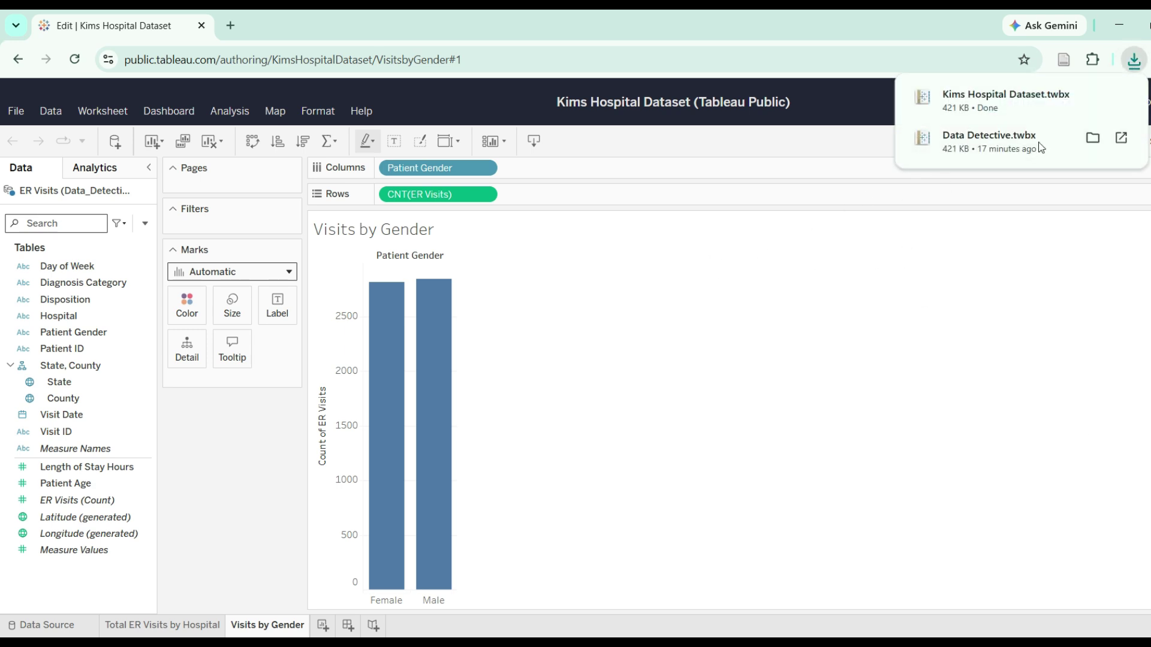
{"action": "mouse_move", "coordinate": [1007, 103]}
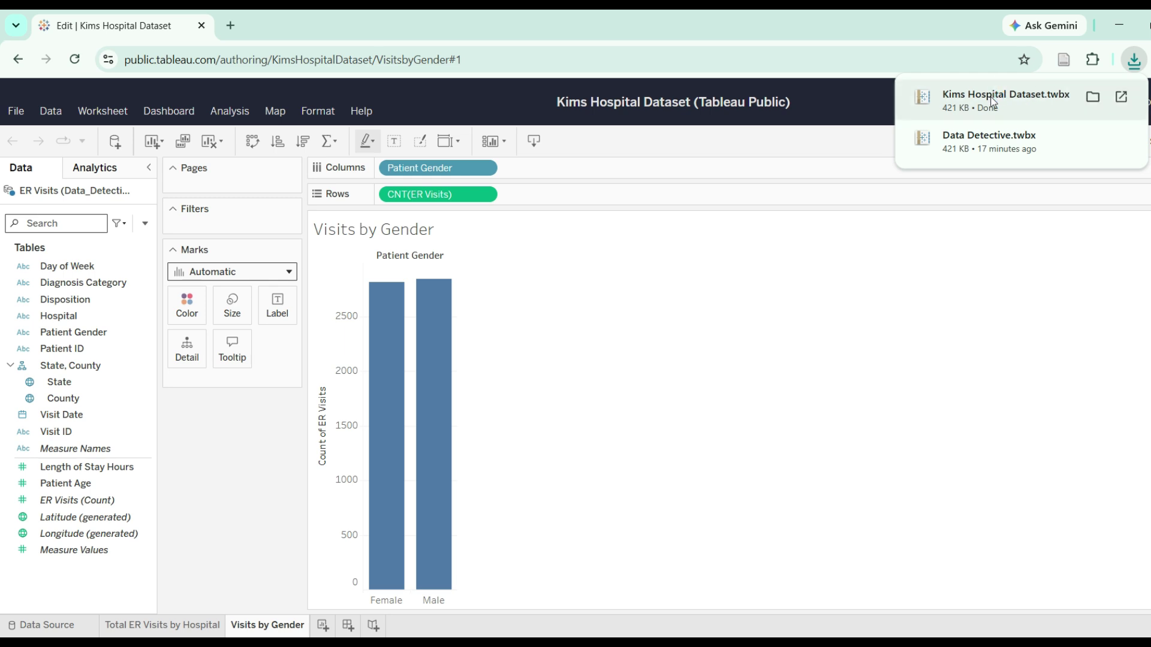
{"action": "left_click", "coordinate": [1019, 103]}
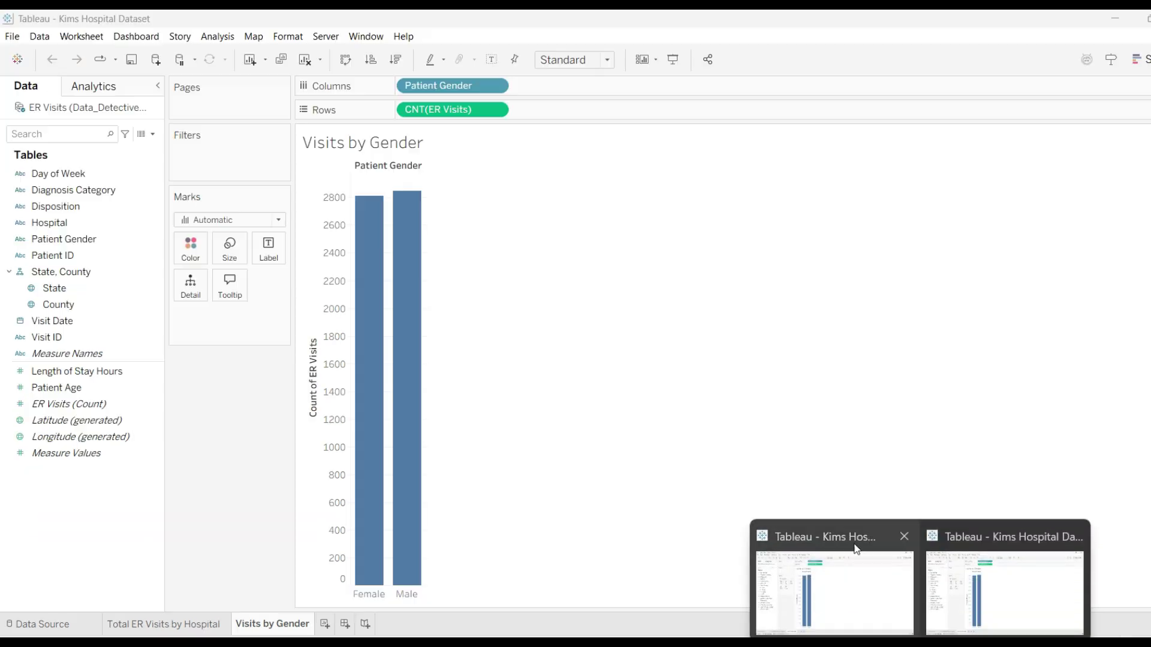
{"action": "left_click", "coordinate": [842, 542]}
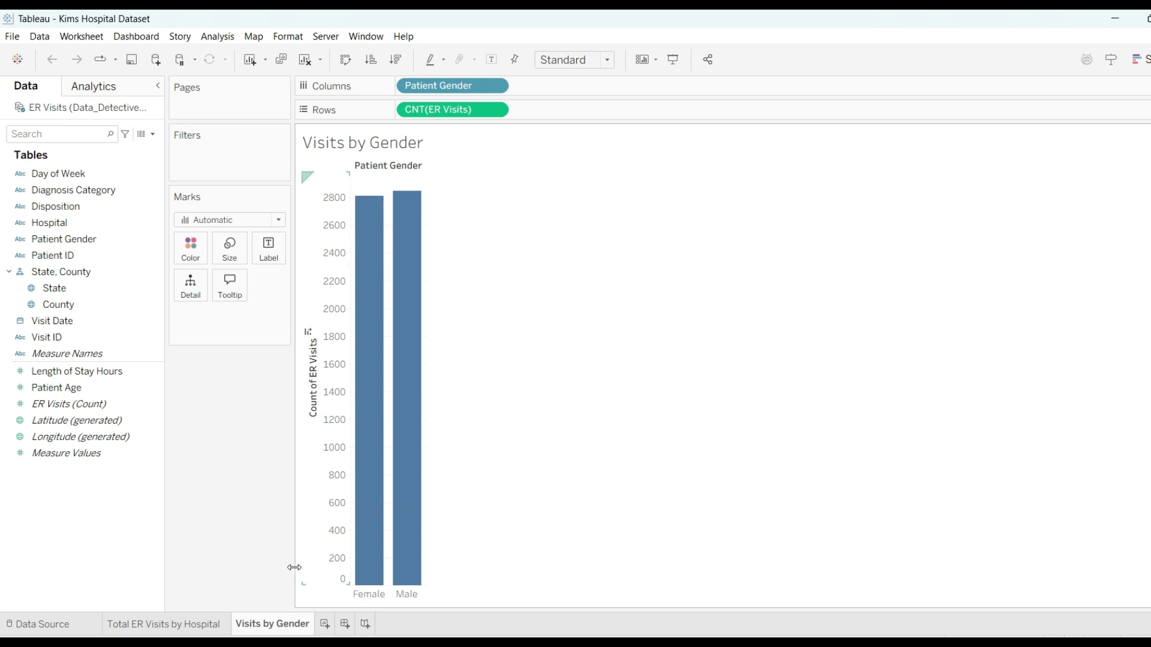
Review the data source and both worksheets in the downloaded workbook, and close it without saving changes
{"action": "left_click", "coordinate": [43, 624]}
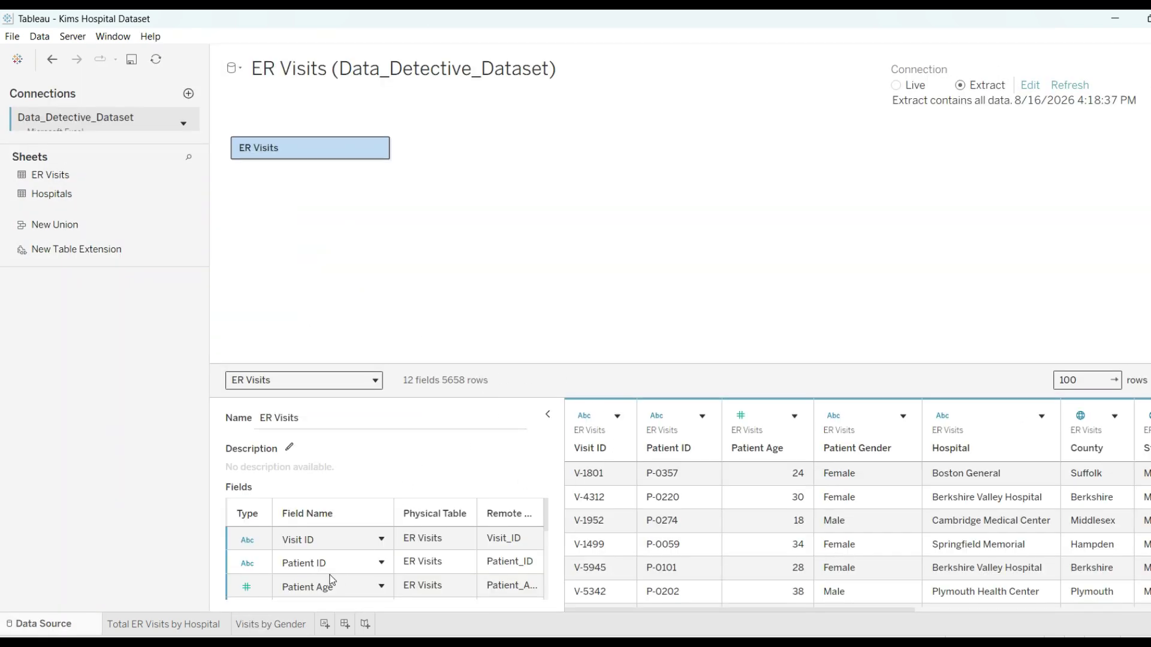
{"action": "left_click", "coordinate": [160, 629]}
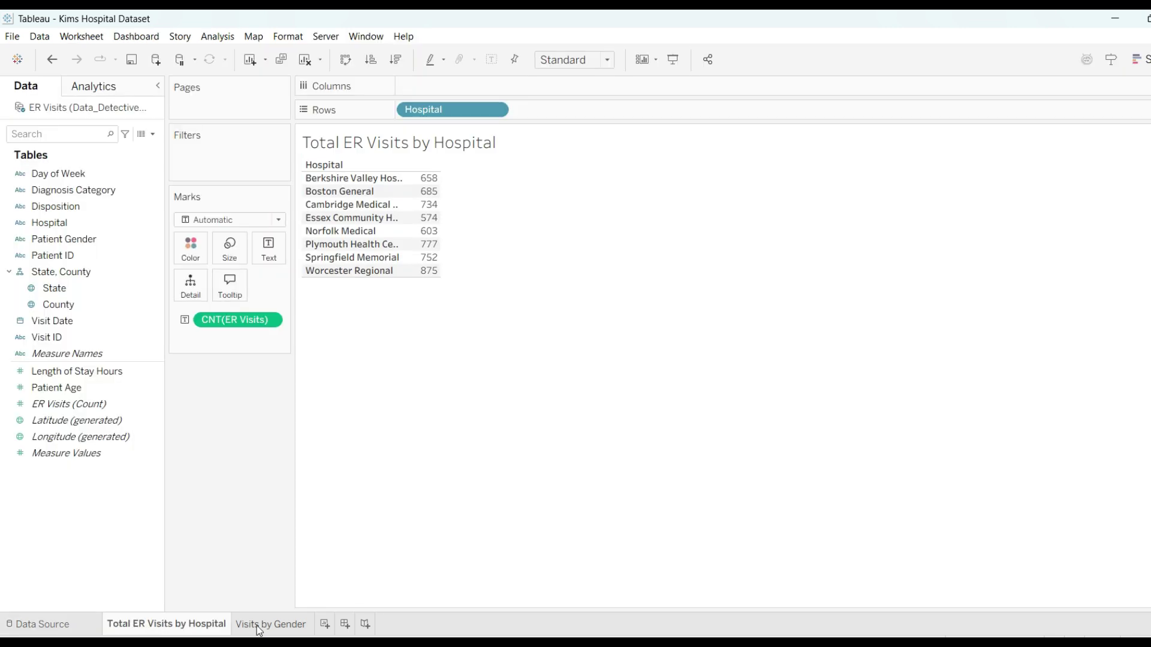
{"action": "left_click", "coordinate": [294, 625]}
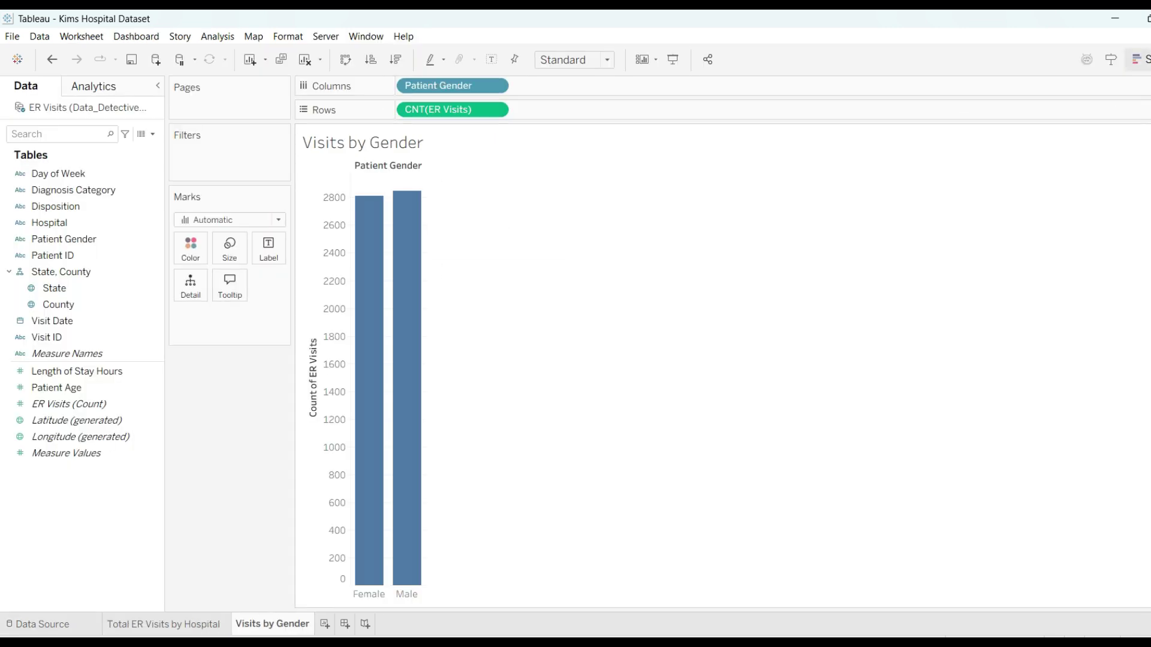
{"action": "key", "text": "alt+F4"}
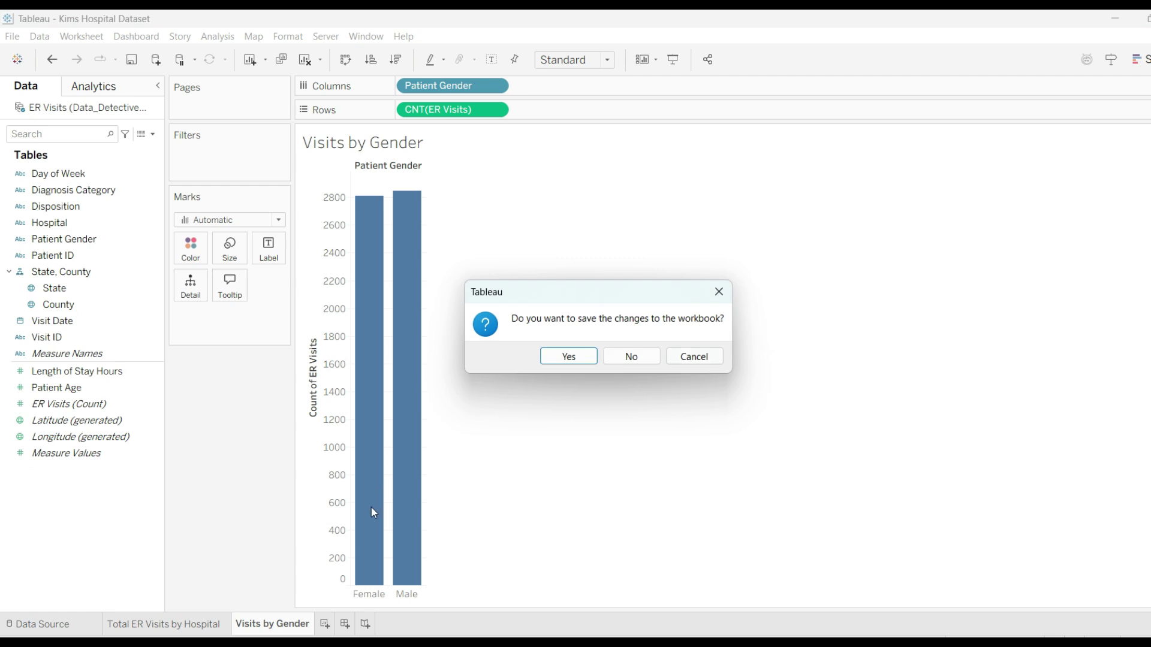
{"action": "left_click", "coordinate": [627, 357]}
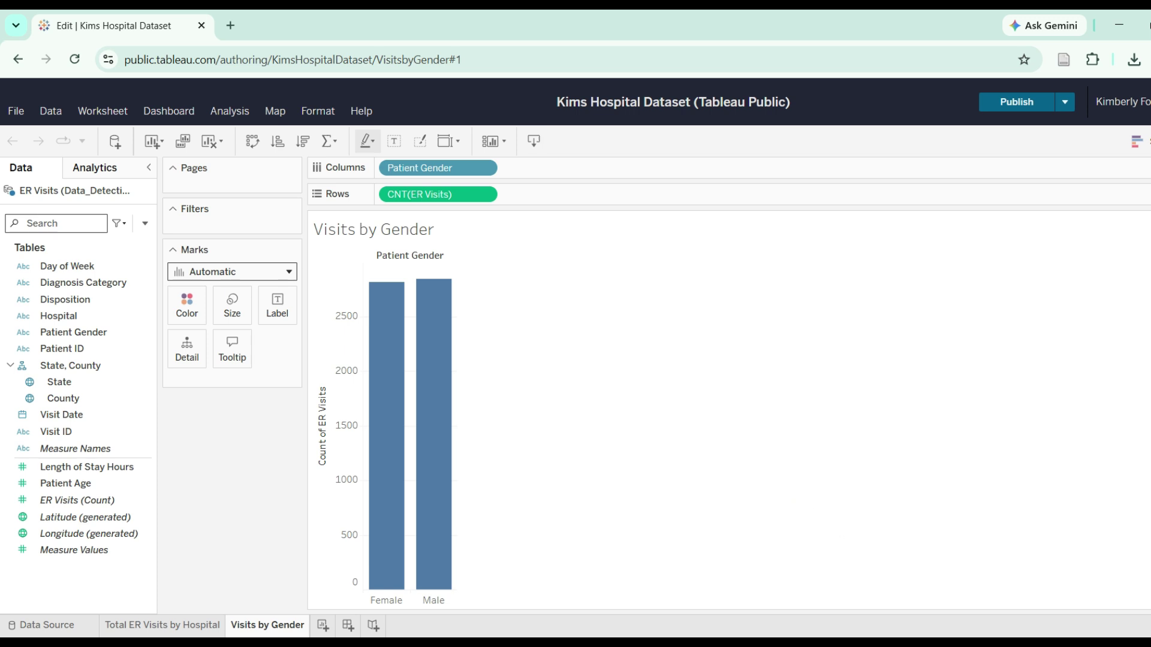
{"action": "mouse_move", "coordinate": [885, 645]}
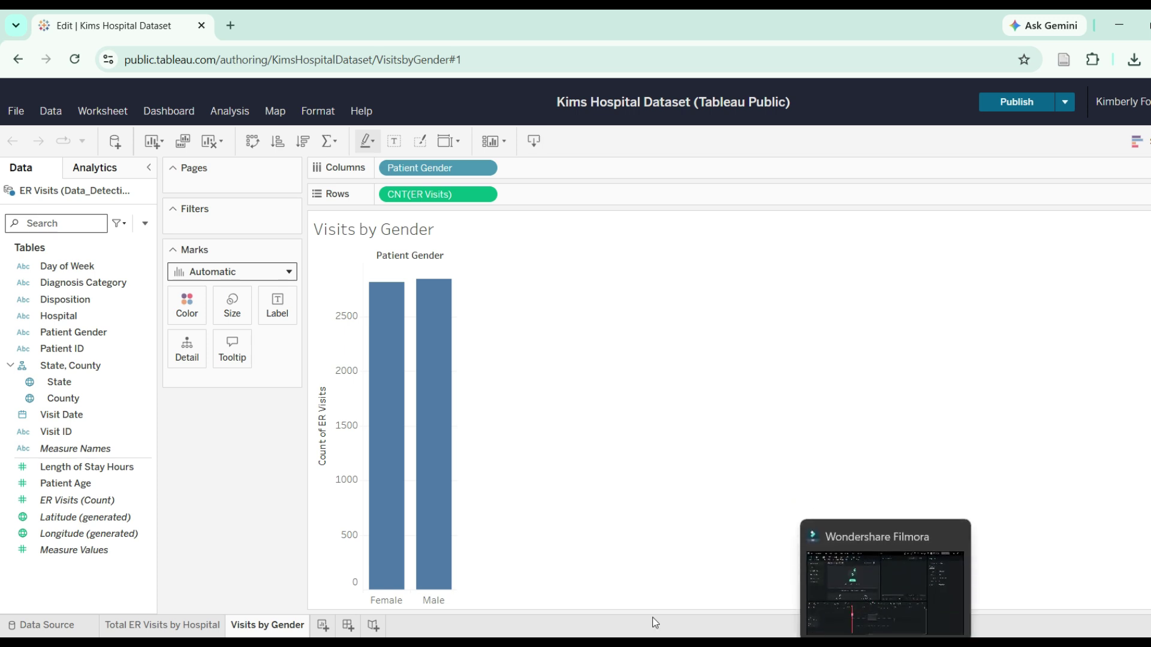